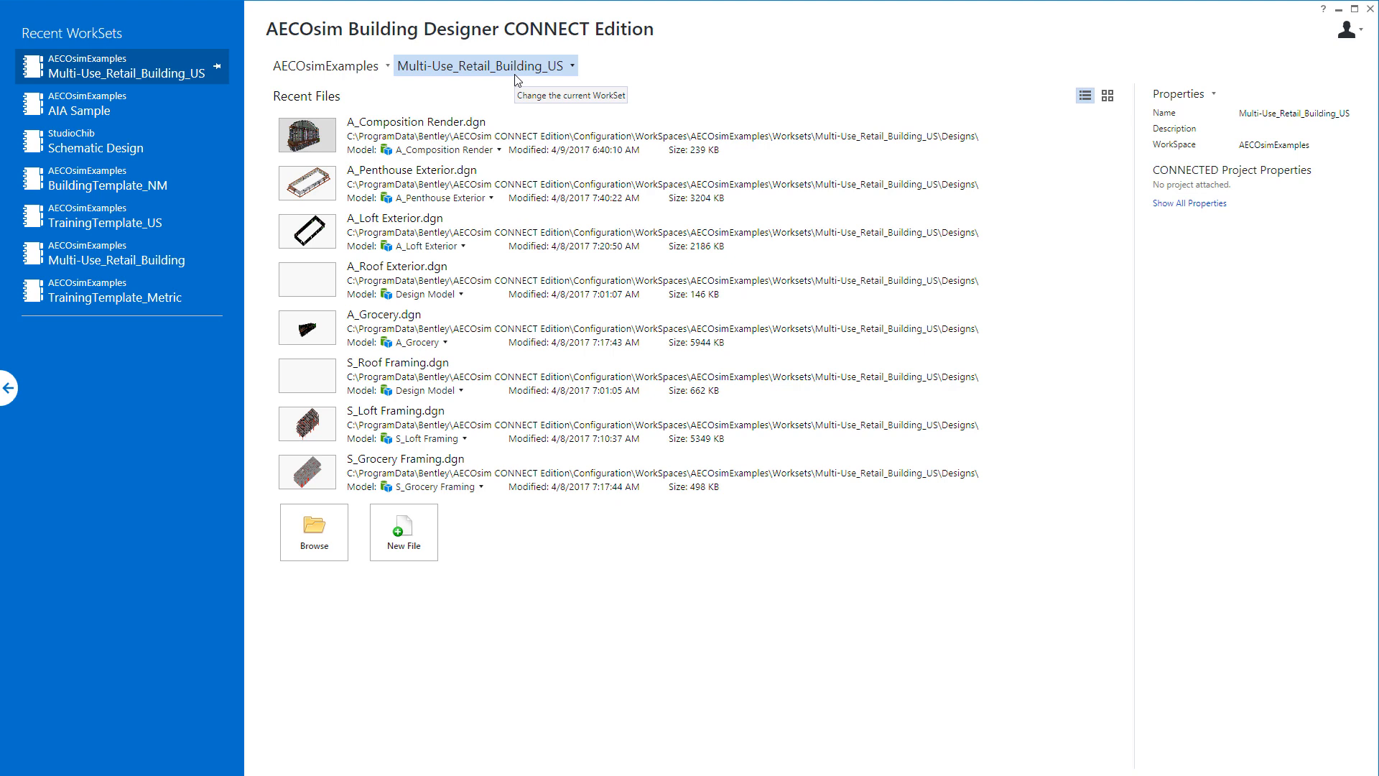
Open A_Discipline Master.dgn from the Designs folder of the Multi-Use_Retail_Building_US WorkSet
{"action": "left_click", "coordinate": [532, 73]}
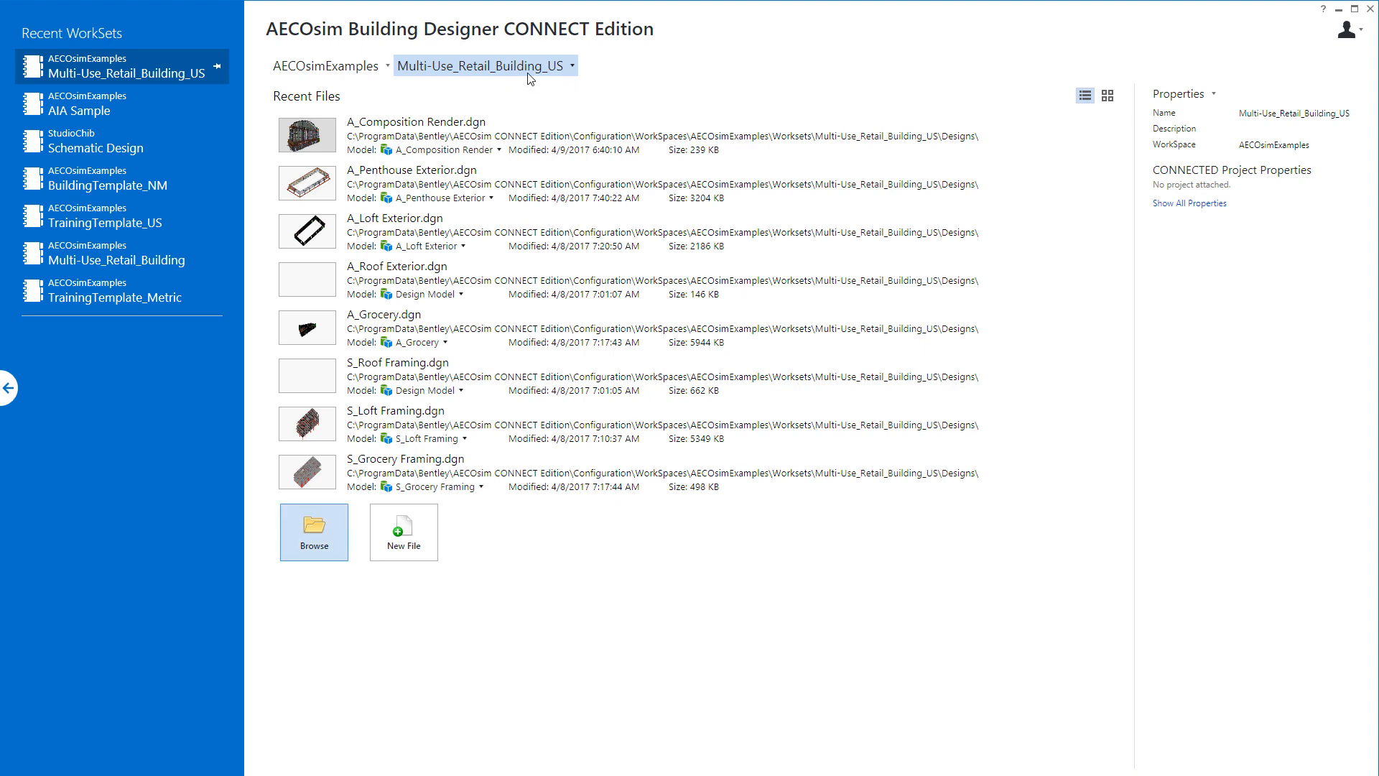
{"action": "left_click", "coordinate": [310, 544]}
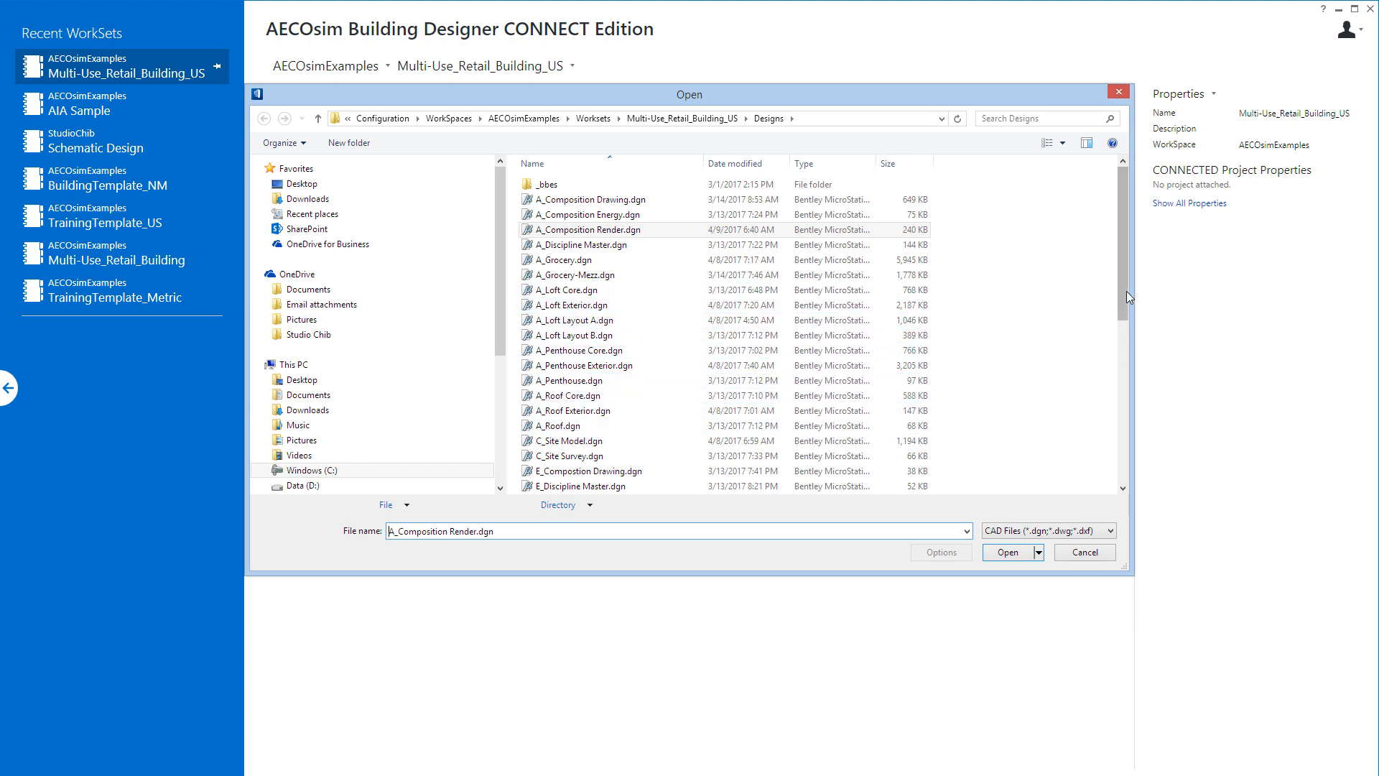
{"action": "left_click_drag", "start_coordinate": [1126, 291], "coordinate": [1128, 338]}
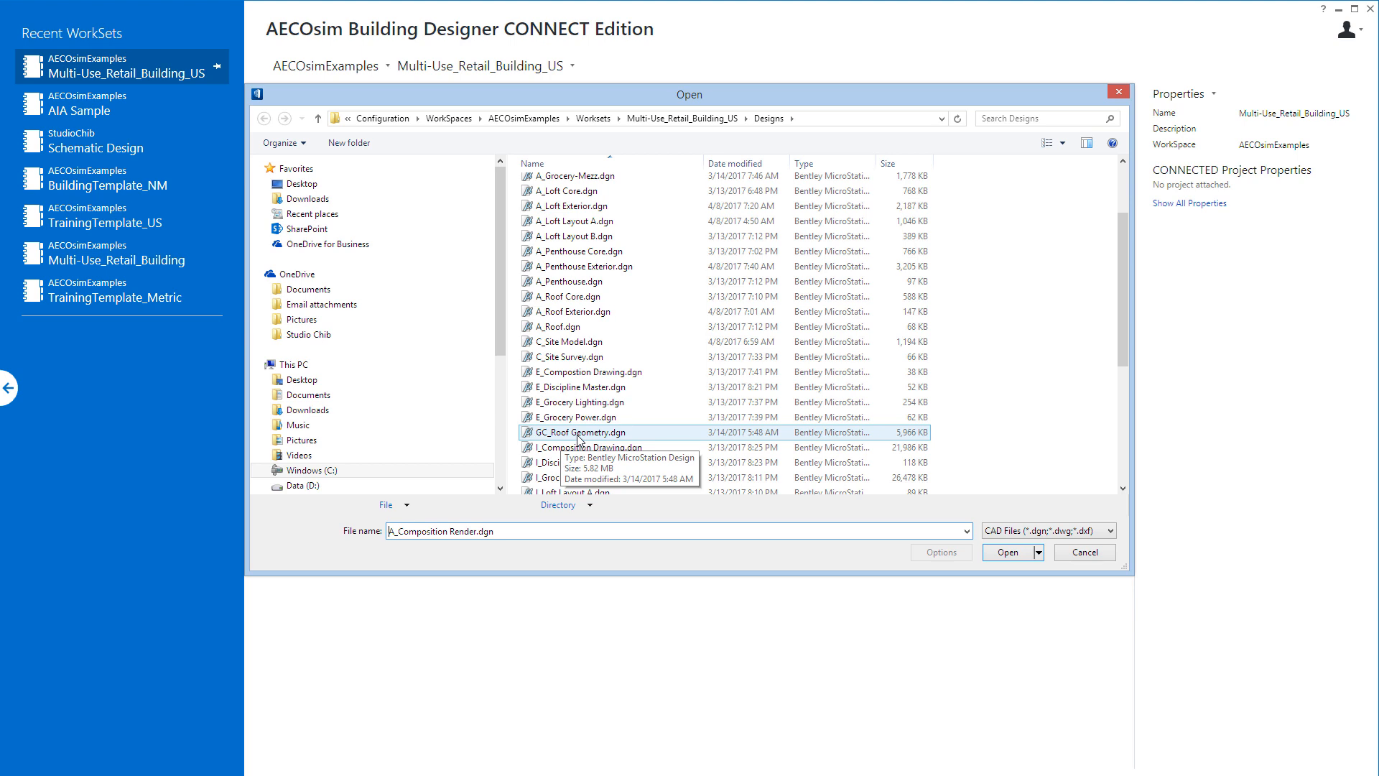
{"action": "mouse_move", "coordinate": [1122, 329]}
{"action": "left_mouse_down"}
{"action": "mouse_move", "coordinate": [1115, 451]}
{"action": "mouse_move", "coordinate": [1109, 264]}
{"action": "left_mouse_up"}
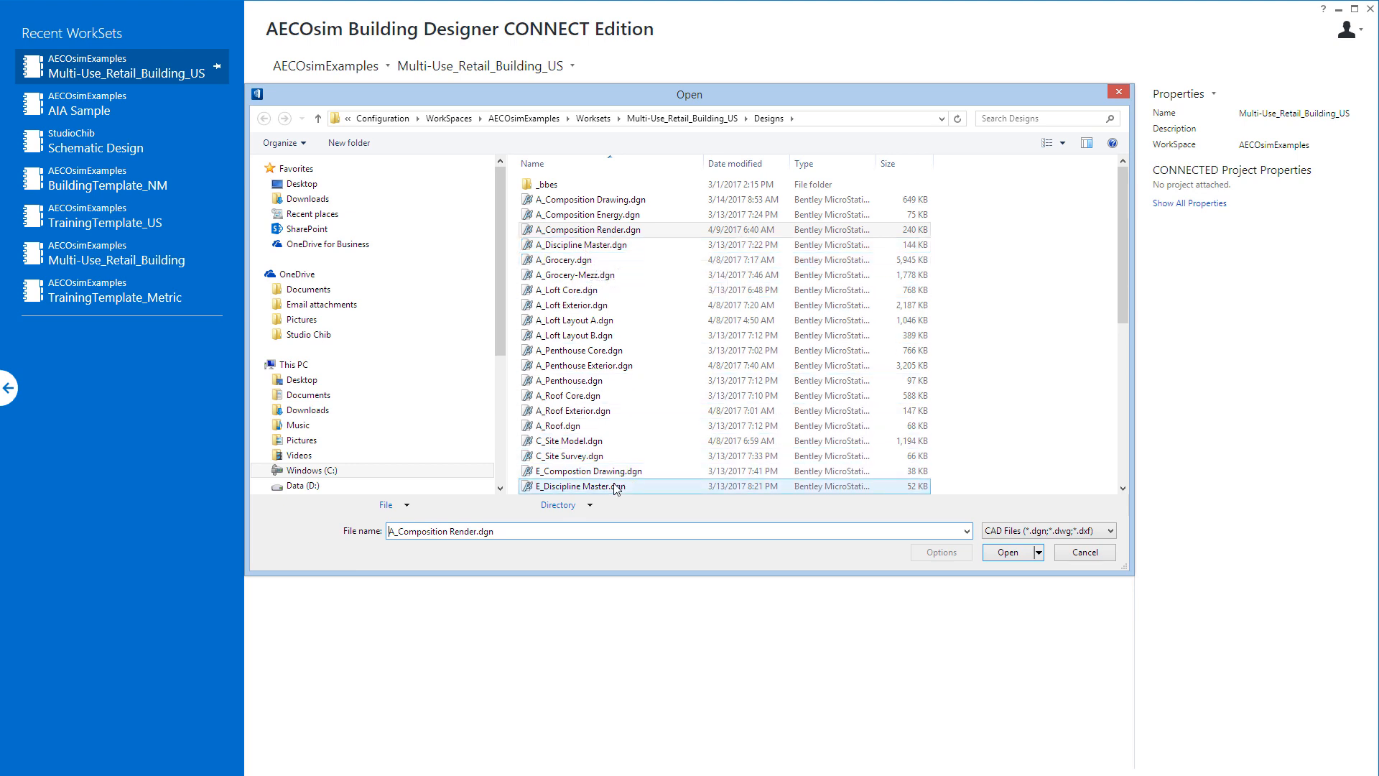
{"action": "left_click_drag", "start_coordinate": [1124, 270], "coordinate": [1118, 370]}
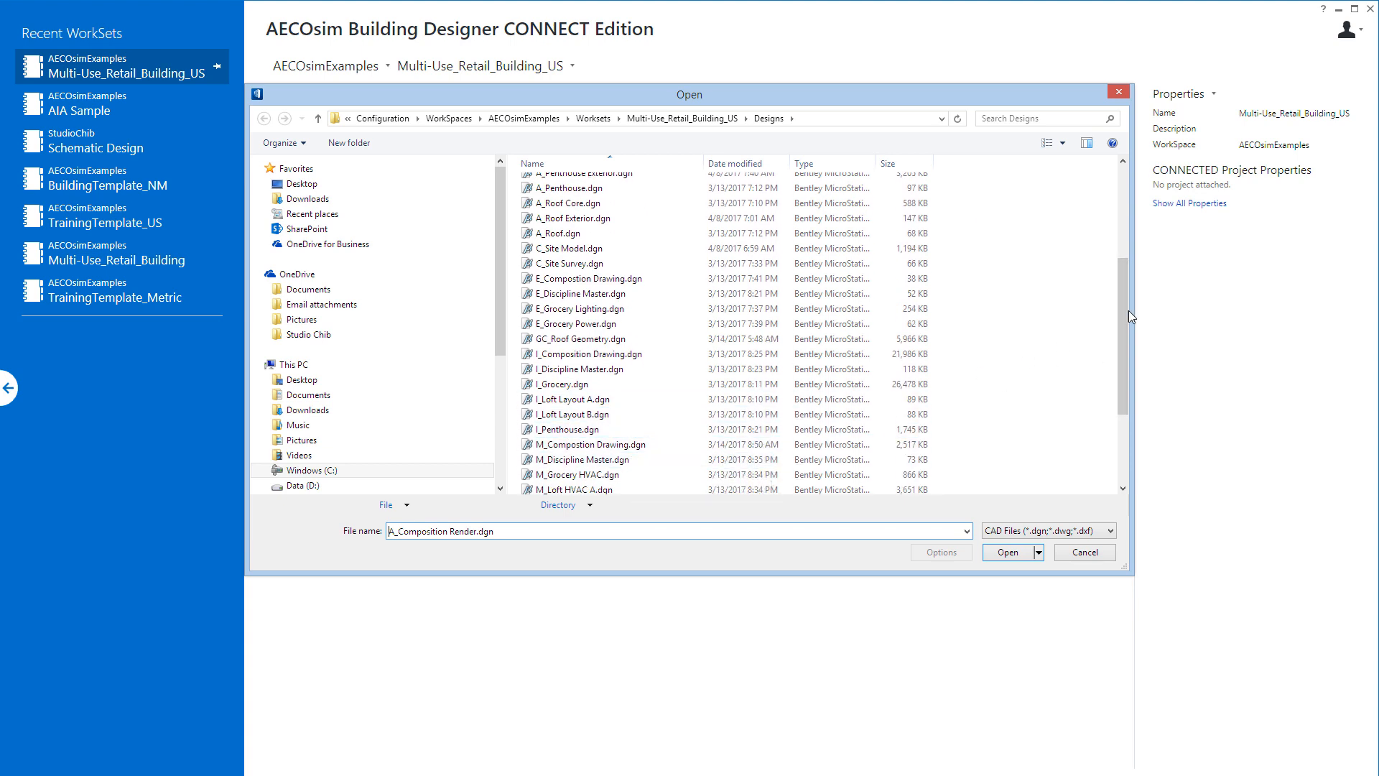
{"action": "left_click_drag", "start_coordinate": [1125, 320], "coordinate": [1117, 375]}
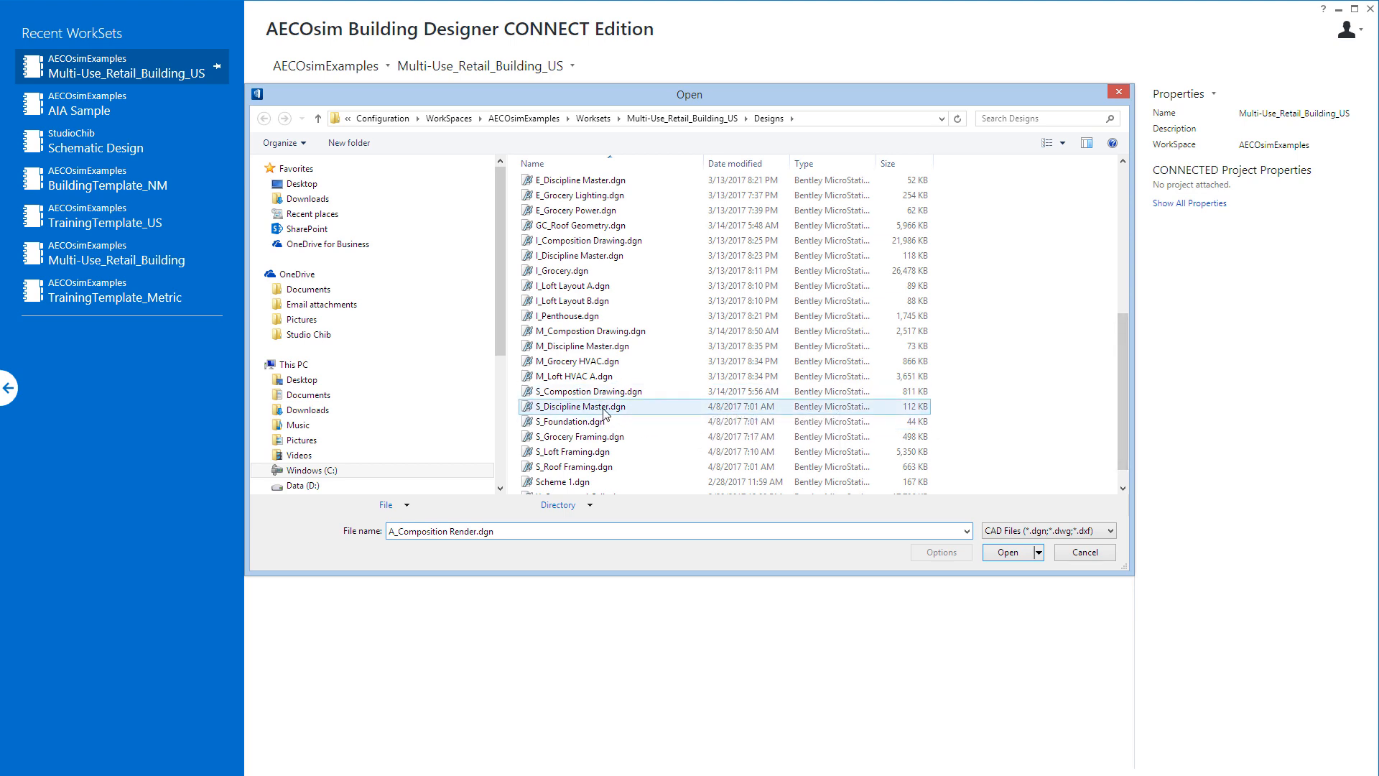
{"action": "left_click_drag", "start_coordinate": [1122, 434], "coordinate": [1115, 267]}
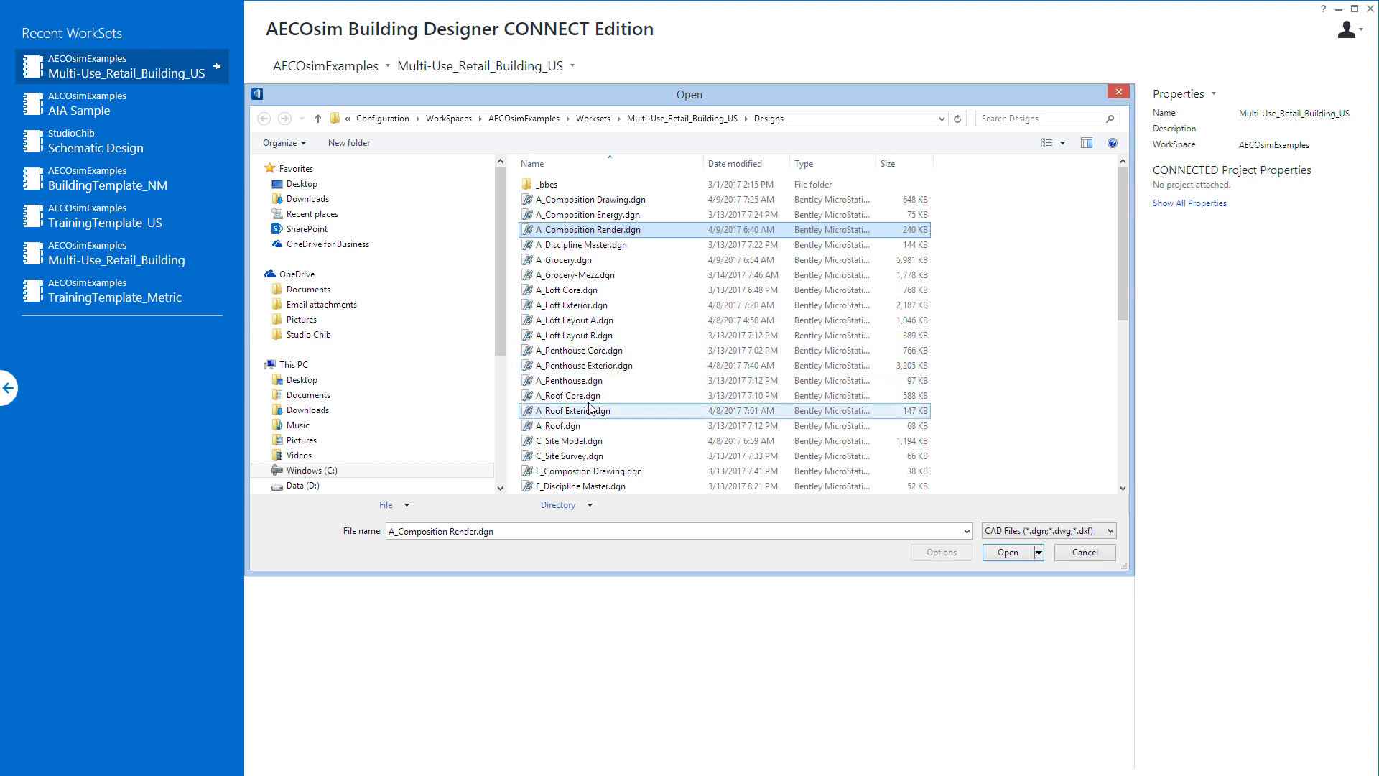
{"action": "left_click", "coordinate": [584, 245]}
{"action": "left_click", "coordinate": [1007, 551]}
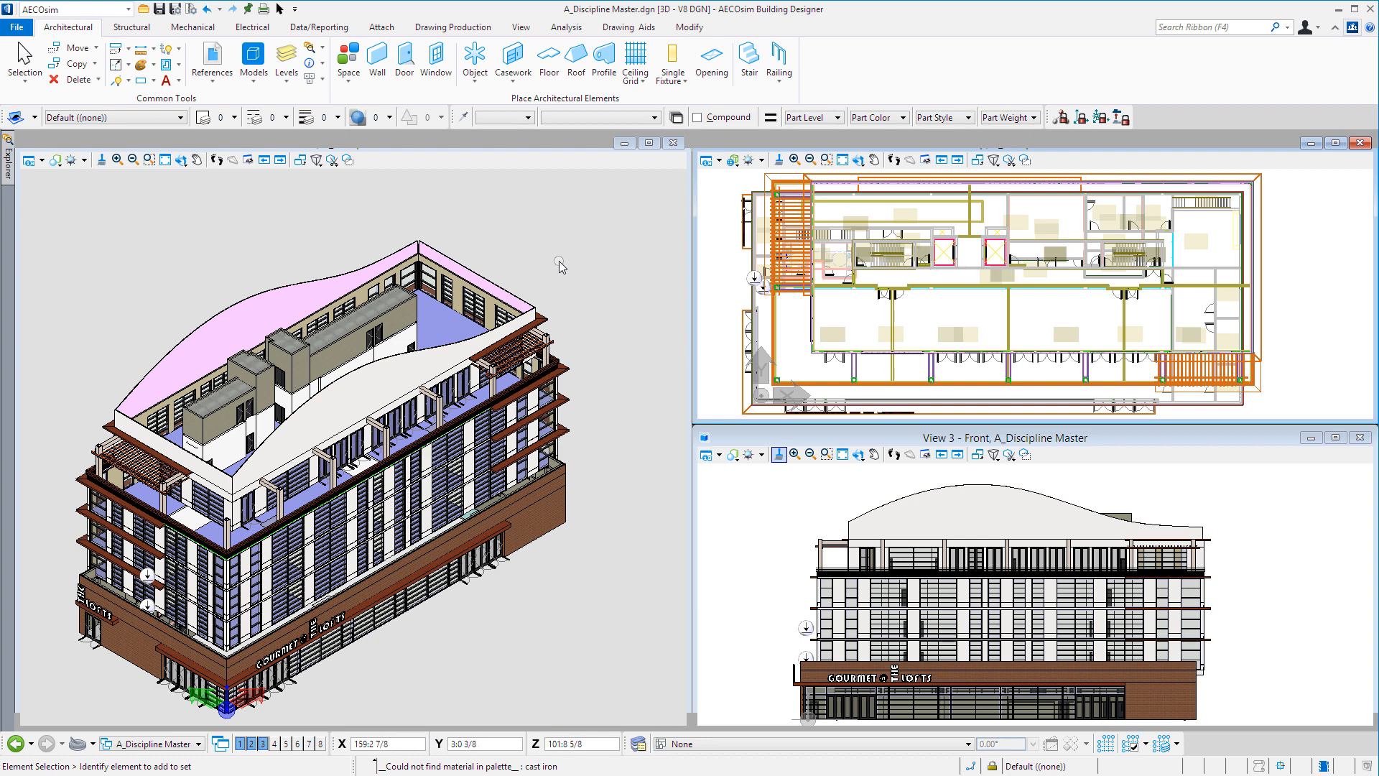
Open the attached references list and highlight each floor's reference in turn, from A_Grocery.dgn up to A_Penthouse.dgn
{"action": "left_click", "coordinate": [213, 60]}
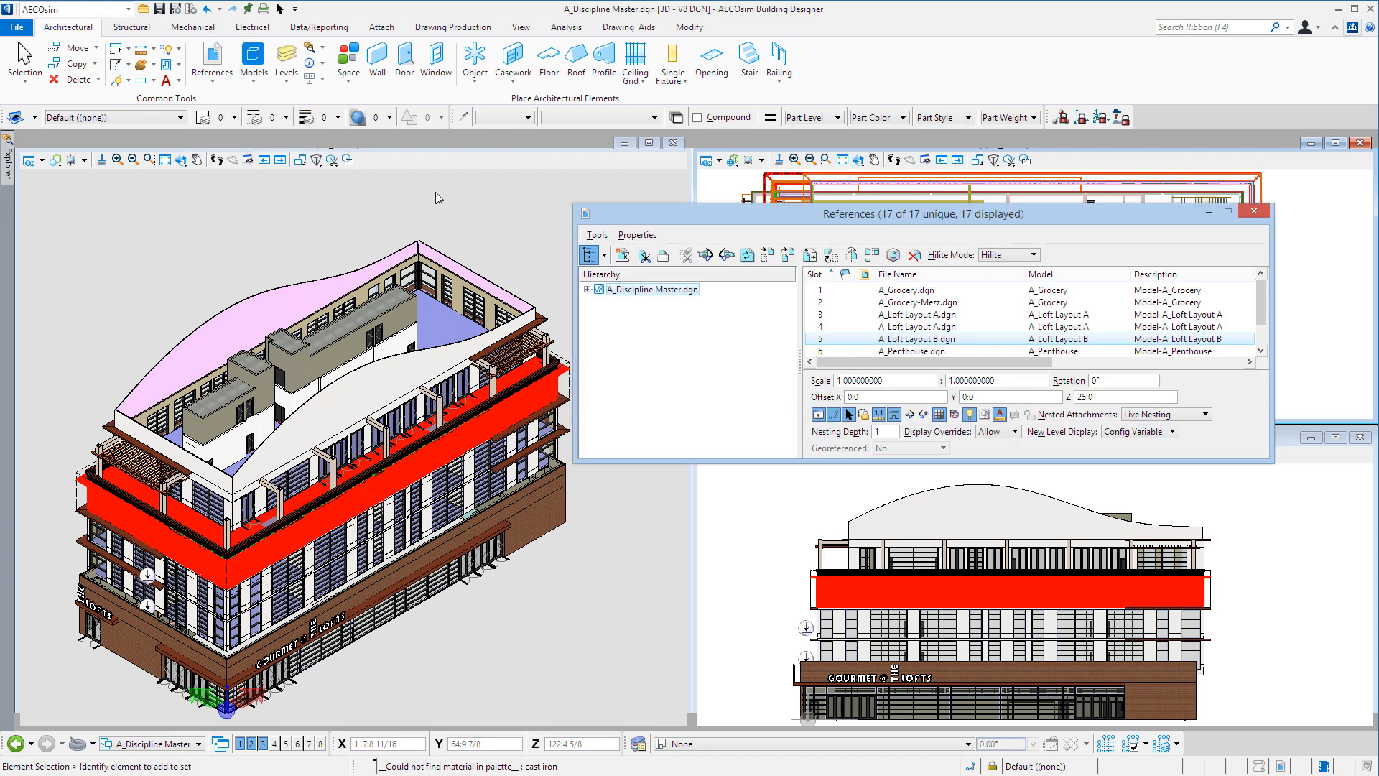
{"action": "left_click", "coordinate": [810, 291]}
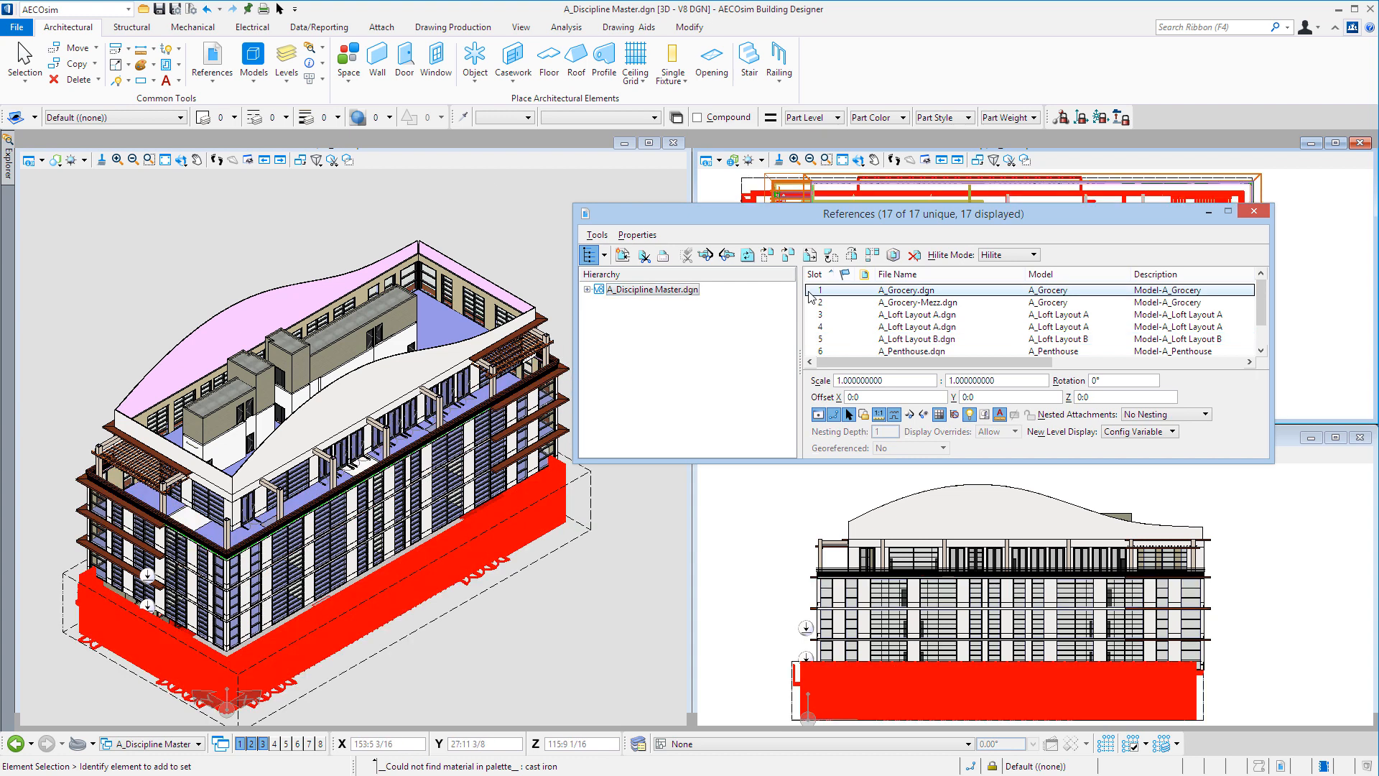
{"action": "left_click", "coordinate": [808, 303]}
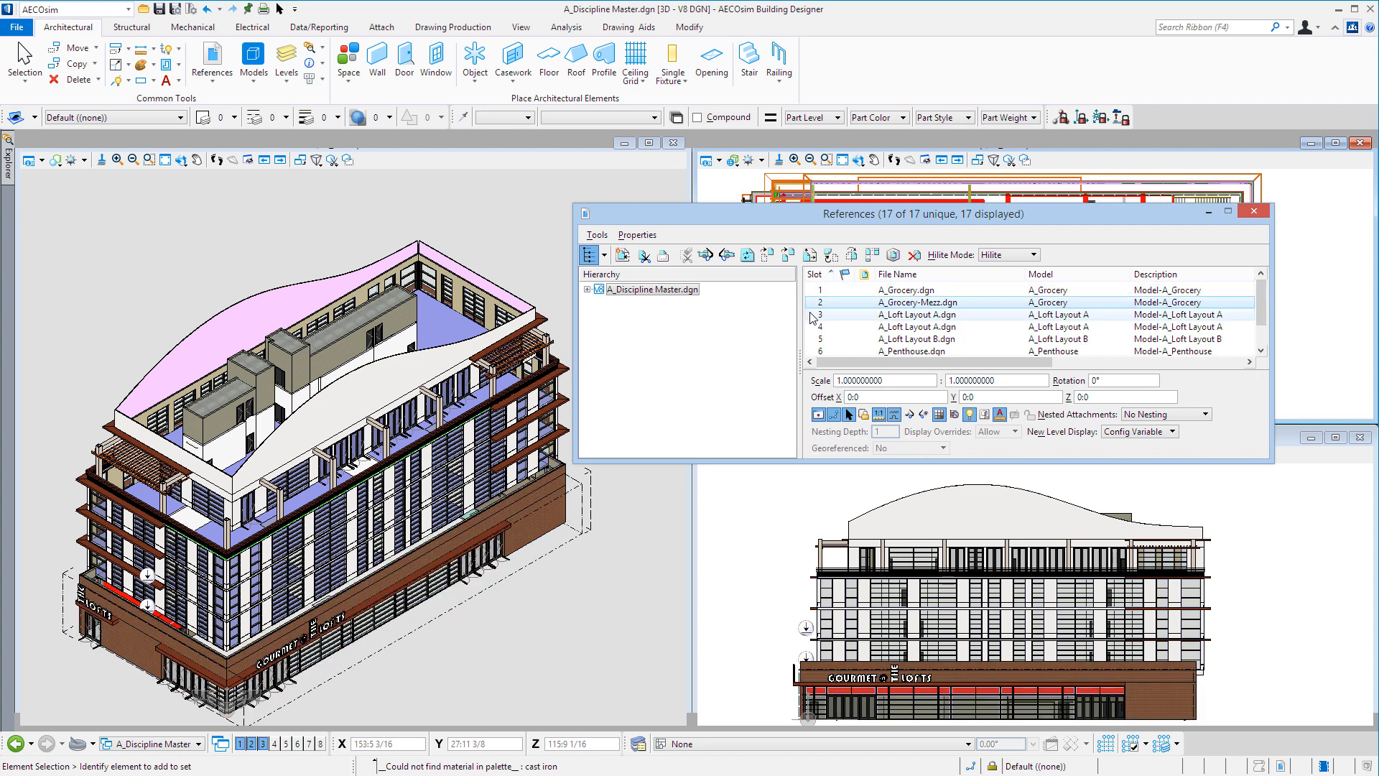
{"action": "left_click", "coordinate": [814, 316]}
{"action": "left_click", "coordinate": [812, 327]}
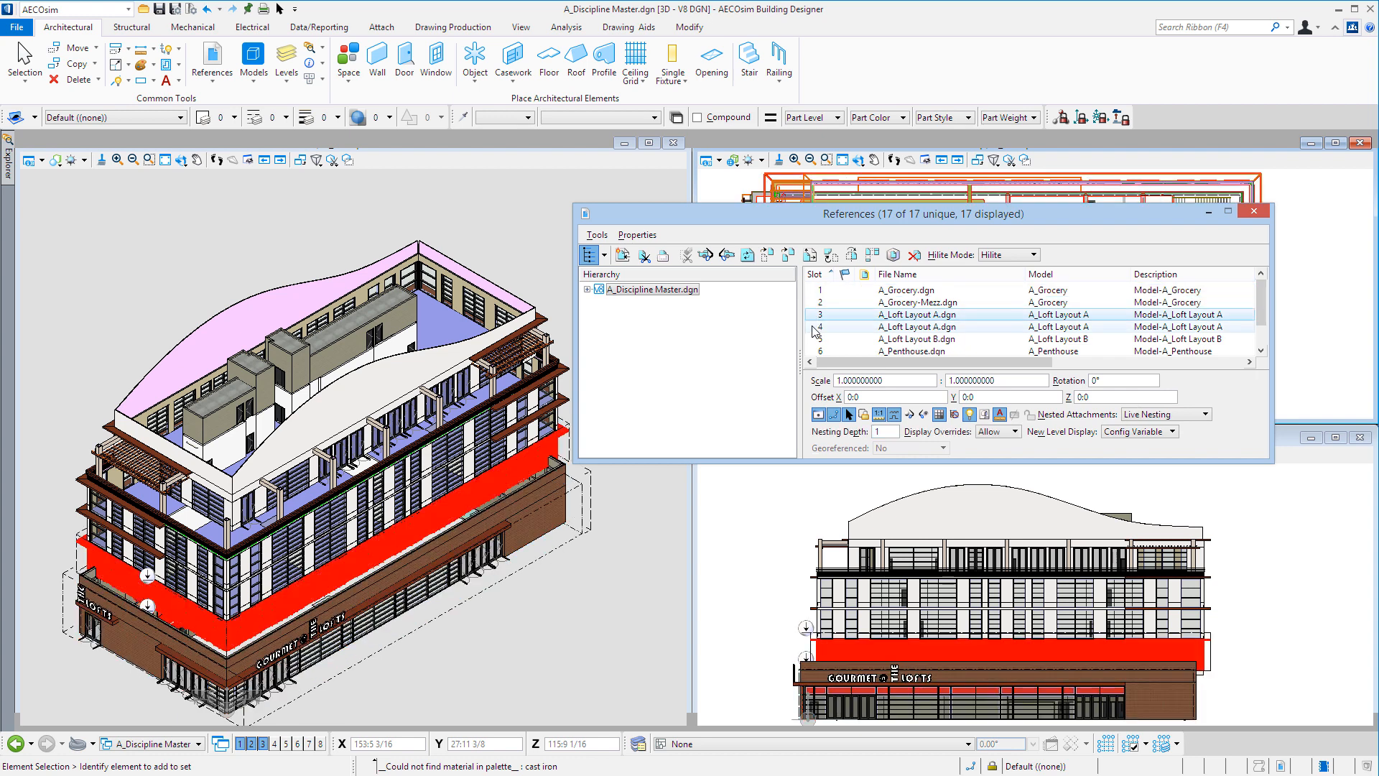
{"action": "left_click", "coordinate": [814, 339]}
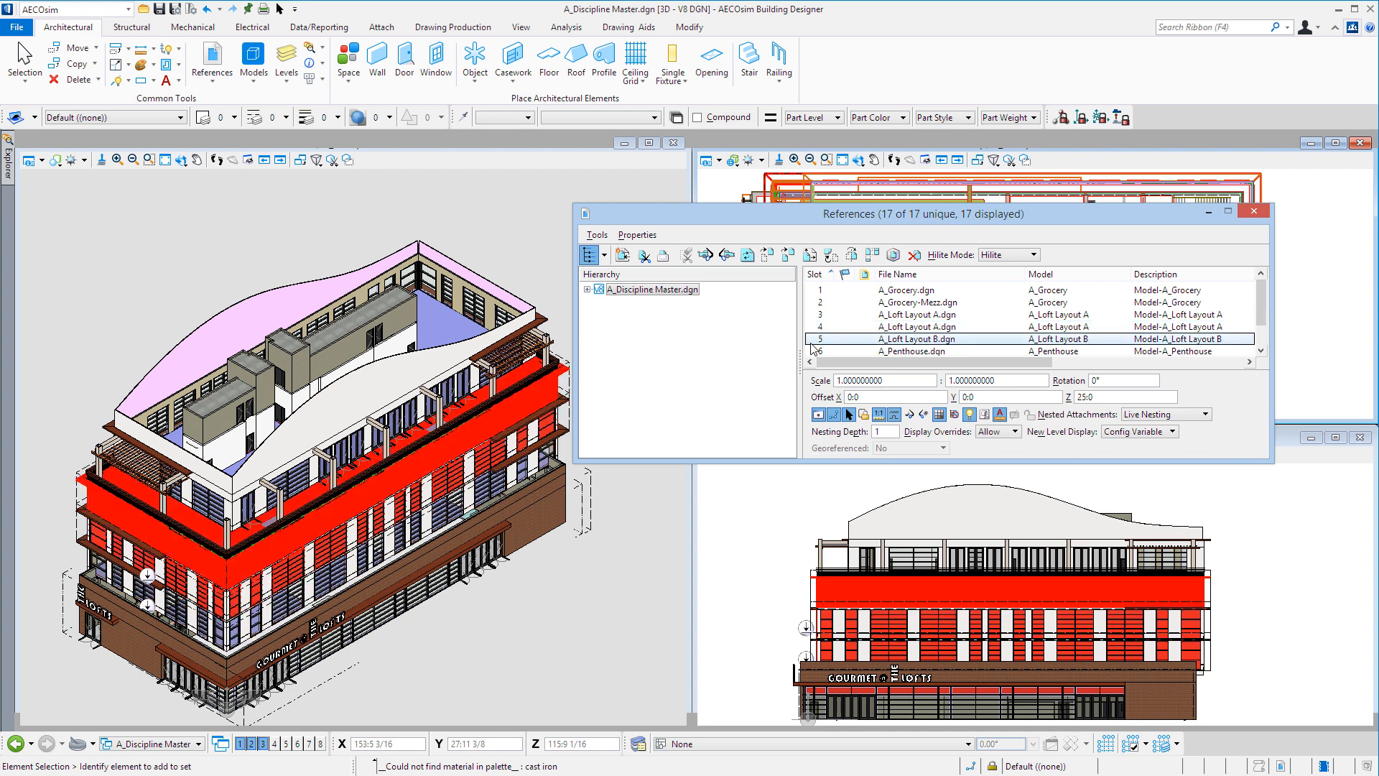
{"action": "left_click", "coordinate": [927, 352]}
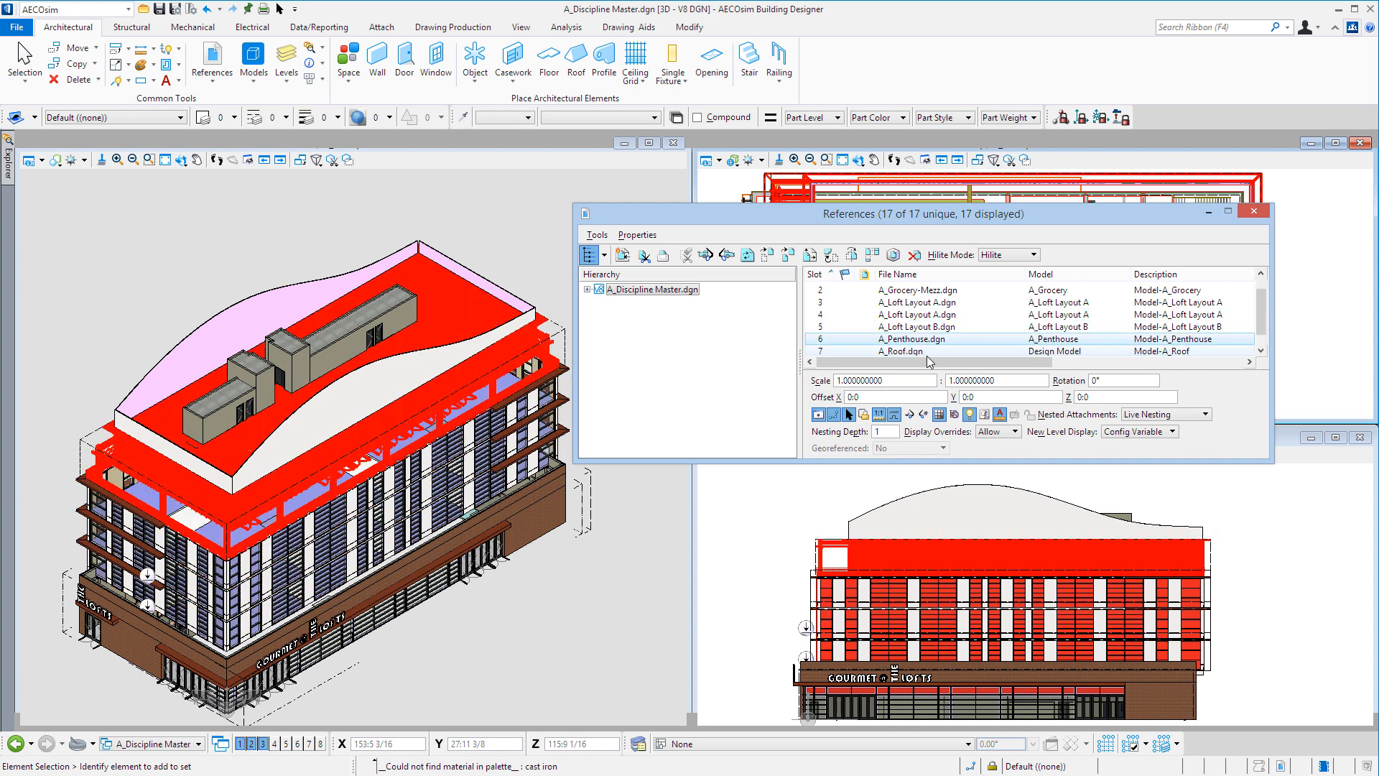
Turn off the display of the A_Roof, A_Penthouse, A_Grocery and A_Grocery-Mezz references
{"action": "left_click", "coordinate": [810, 351]}
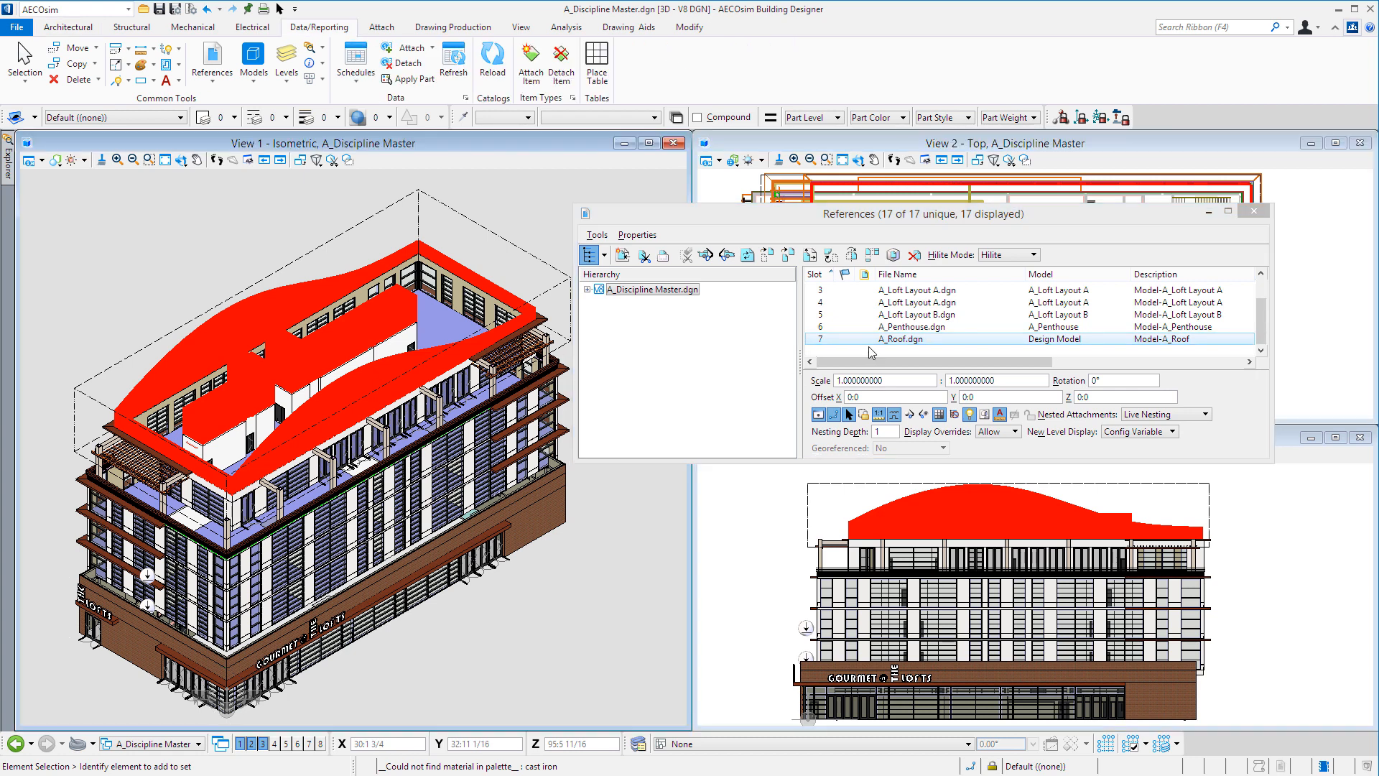
{"action": "left_click", "coordinate": [873, 327], "text": "ctrl"}
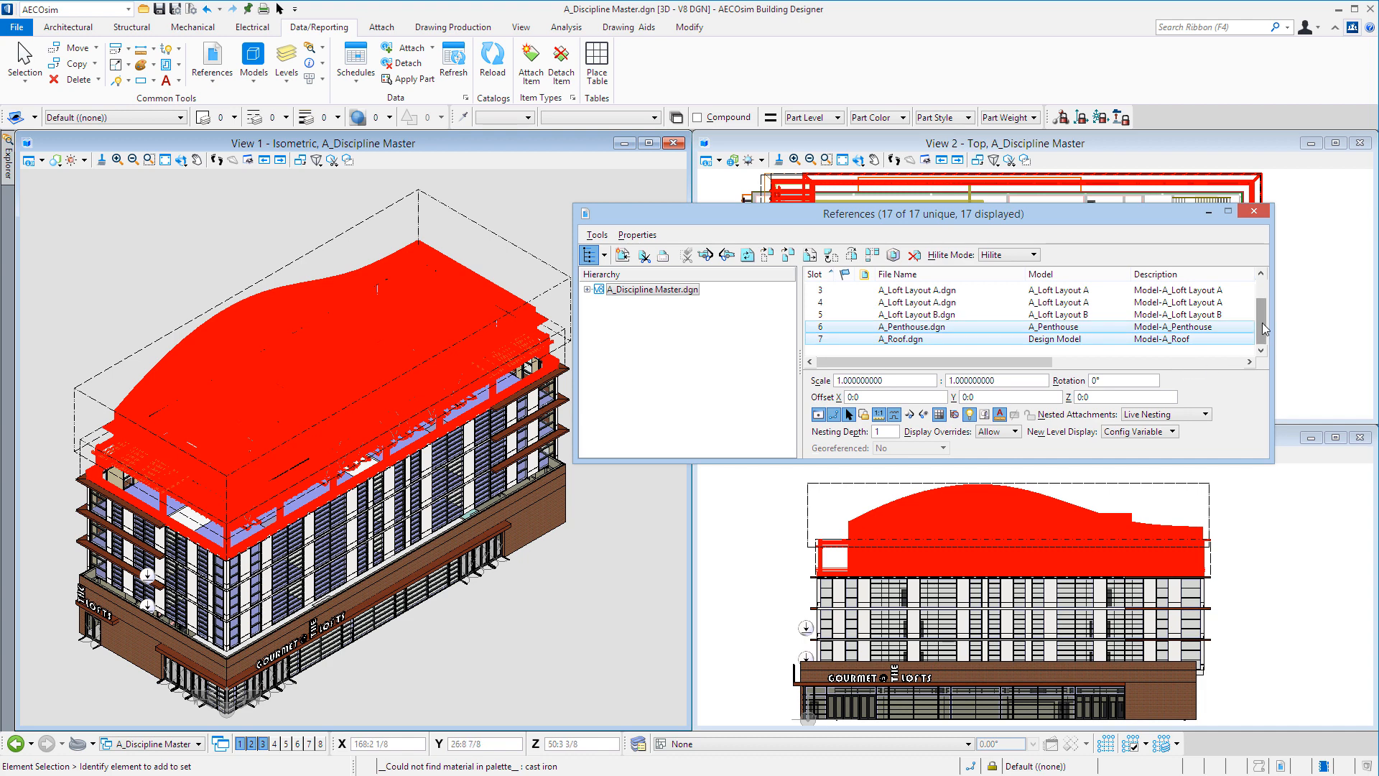
{"action": "scroll", "coordinate": [1266, 323], "scroll_direction": "up", "scroll_amount": 1}
{"action": "left_click", "coordinate": [844, 301], "text": "ctrl"}
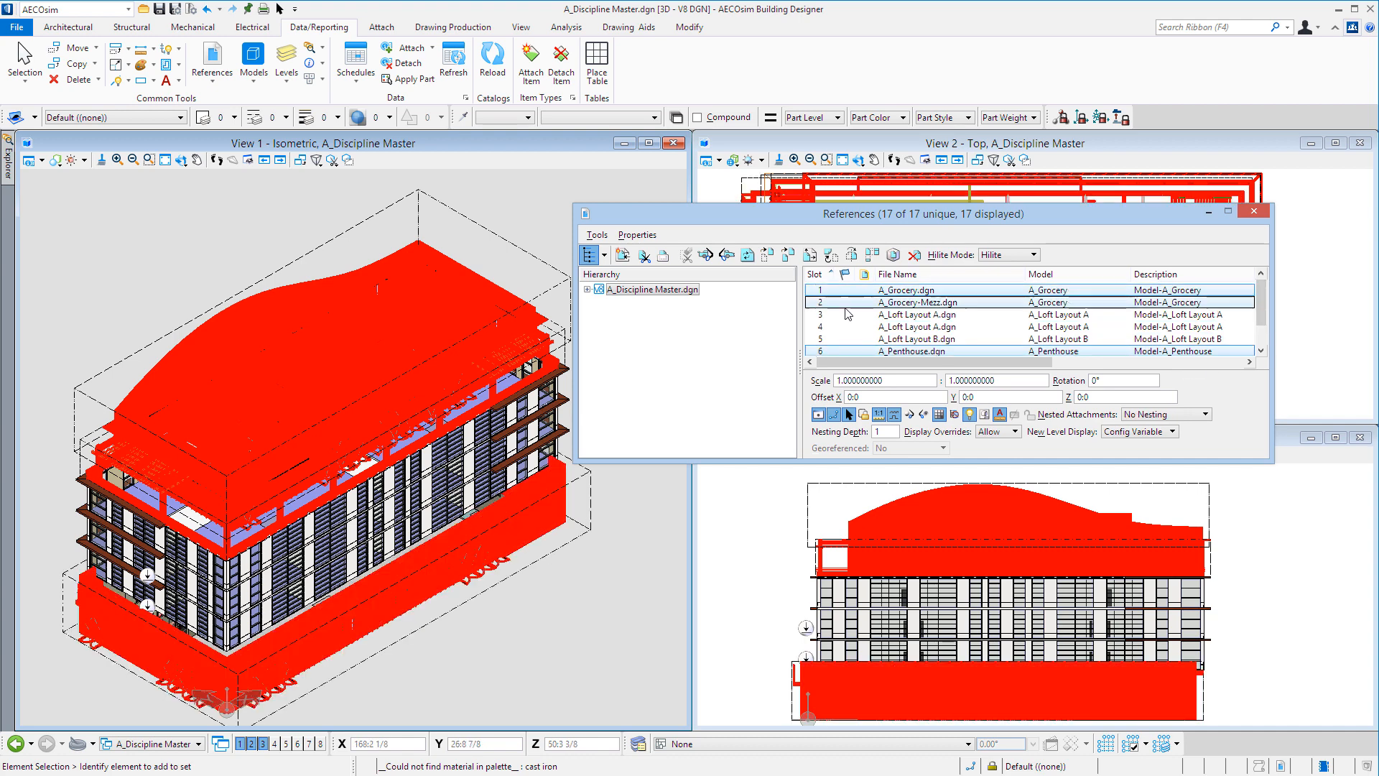
{"action": "left_click", "coordinate": [819, 416]}
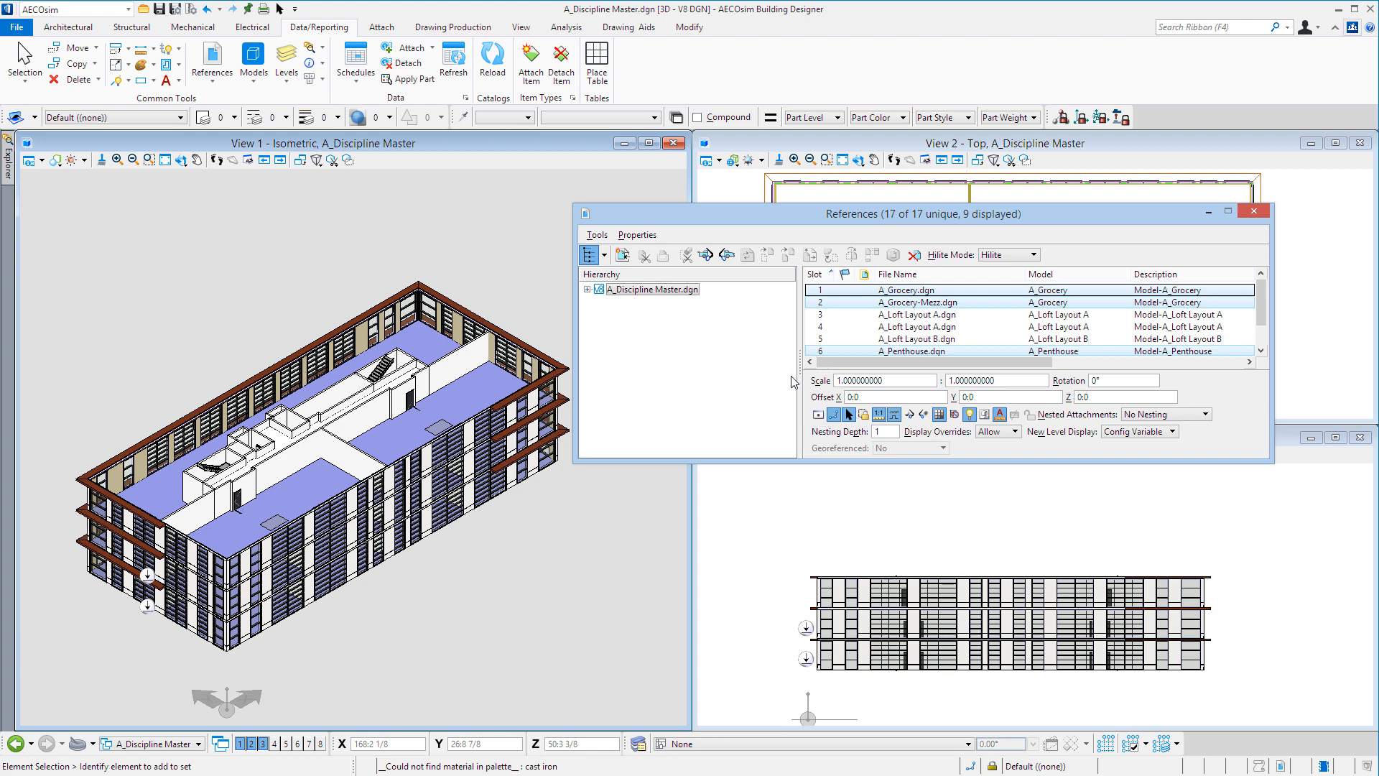
Highlight the loft layout references and turn off the display of A_Loft Layout B.dgn
{"action": "left_click", "coordinate": [807, 319]}
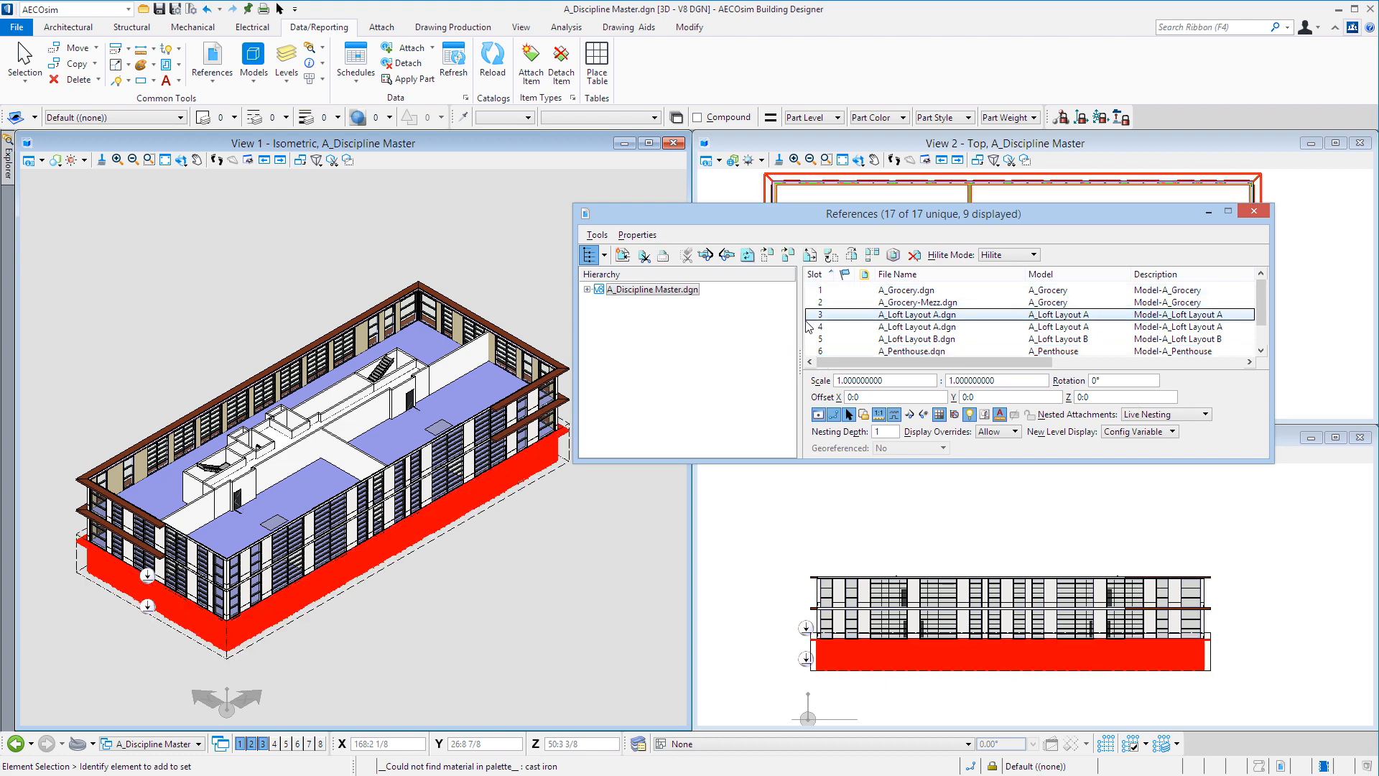
{"action": "left_click", "coordinate": [809, 338]}
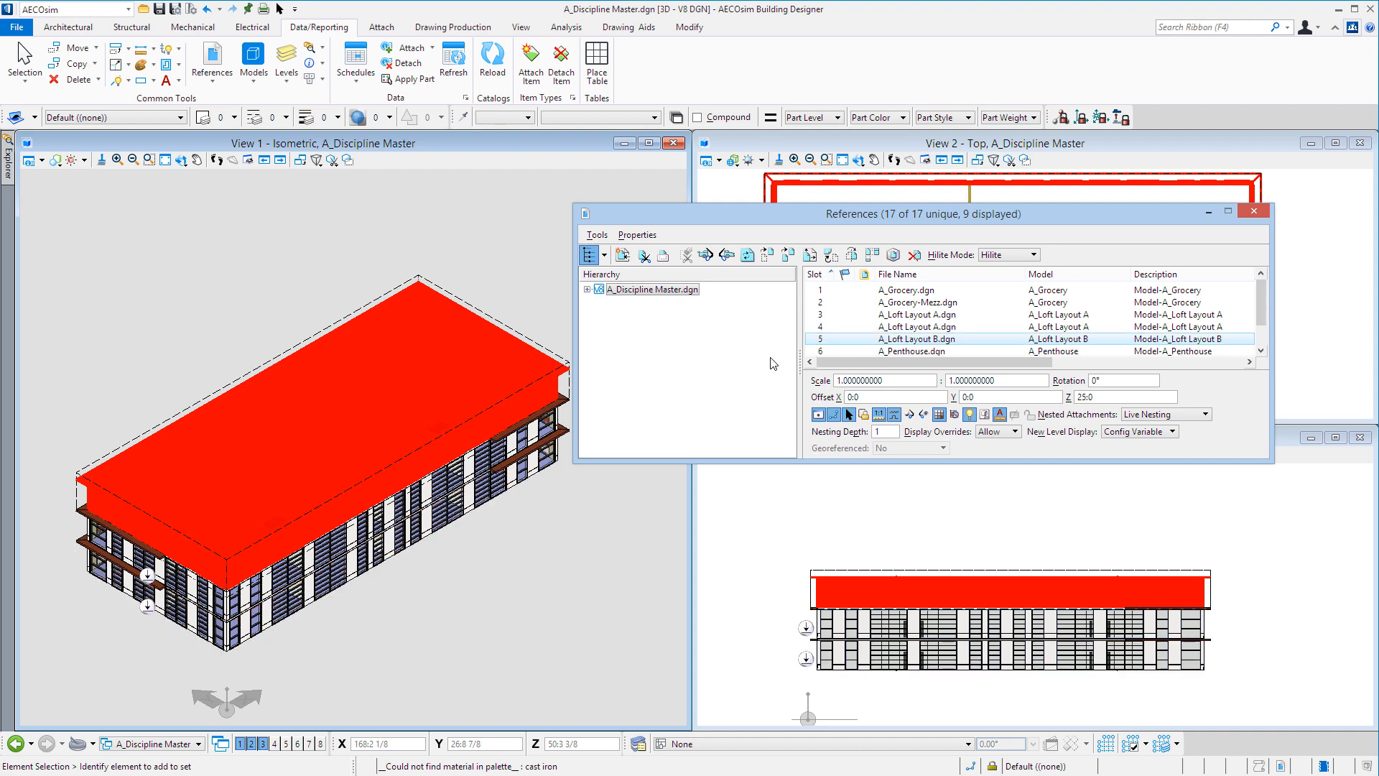
{"action": "left_click", "coordinate": [811, 350]}
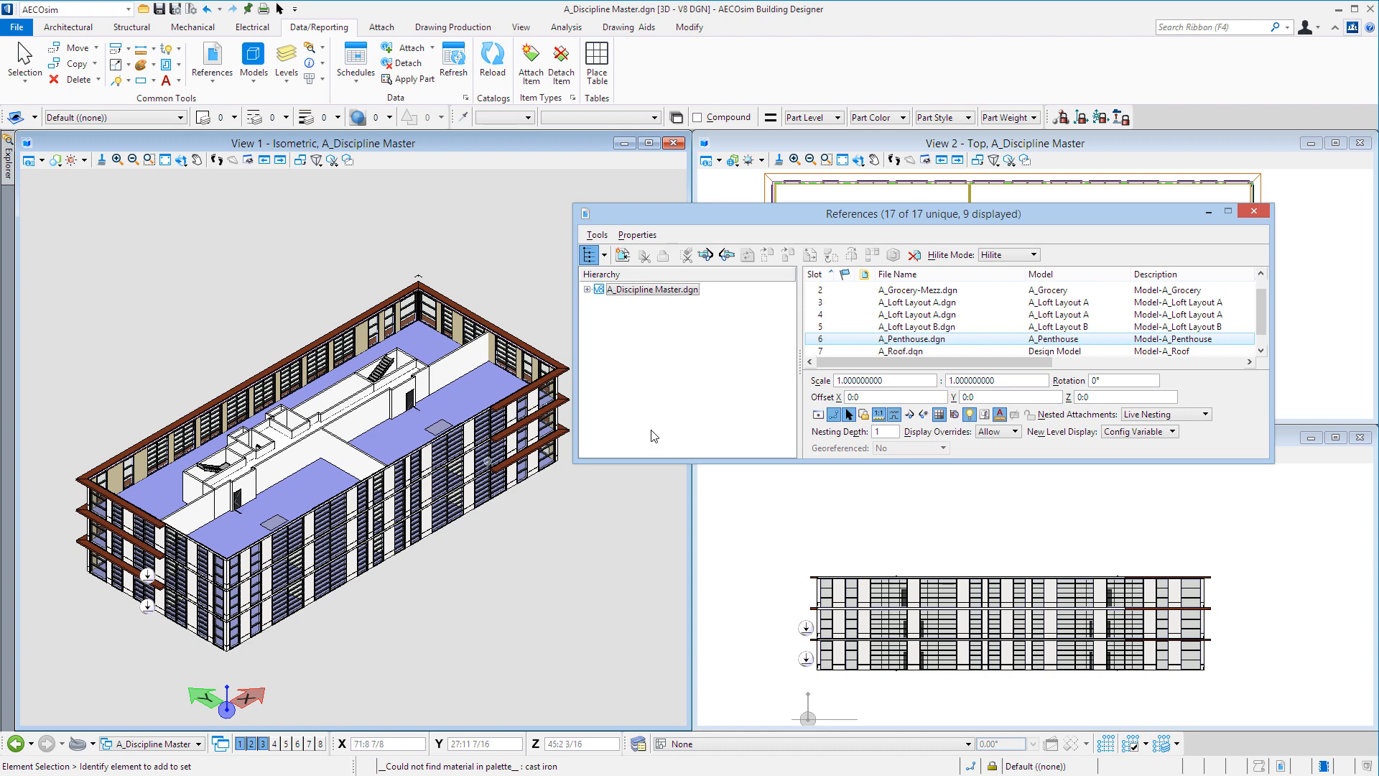
{"action": "left_click", "coordinate": [831, 326]}
{"action": "left_click", "coordinate": [816, 415]}
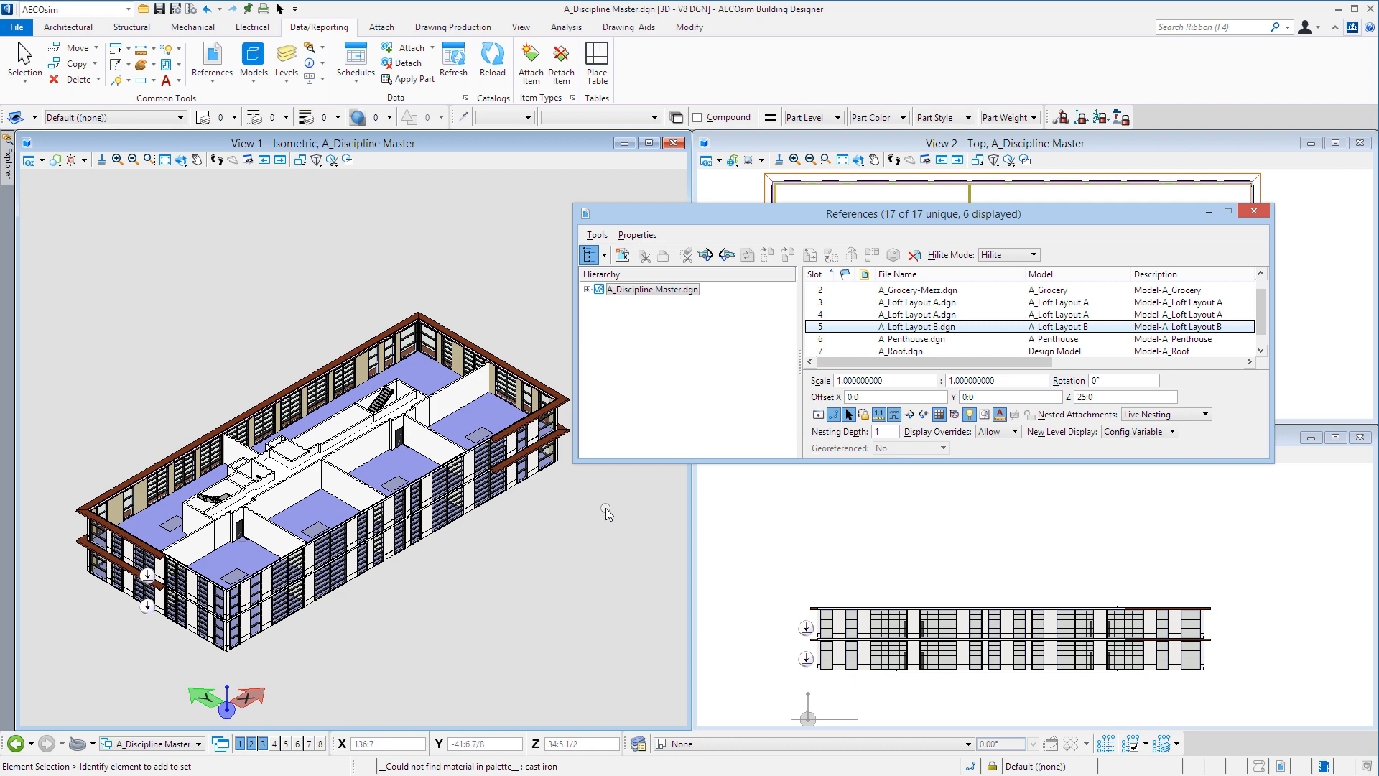
Expand the A_Discipline Master.dgn reference hierarchy and examine the files nested under the A_Loft Layout A and A_Loft Layout B attachments
{"action": "left_click", "coordinate": [587, 290]}
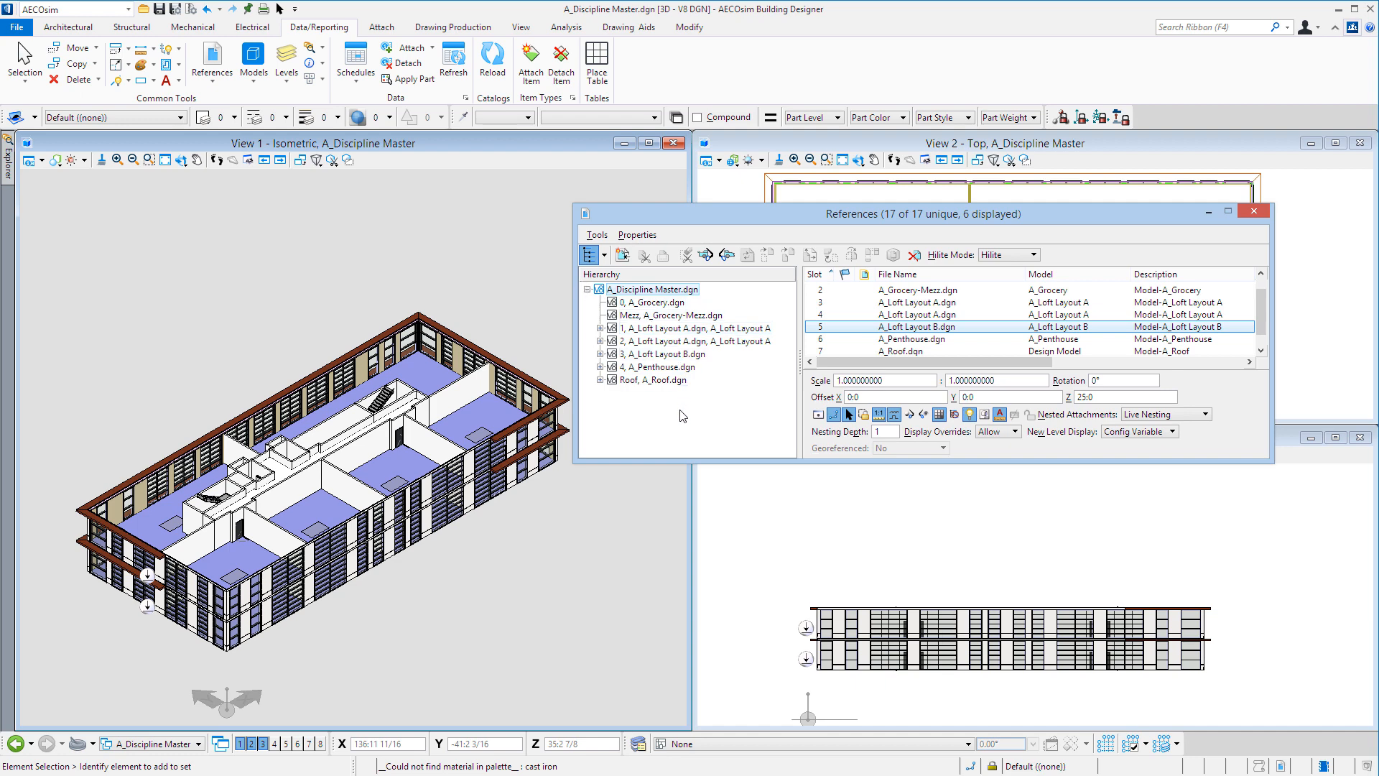
{"action": "left_click", "coordinate": [600, 329]}
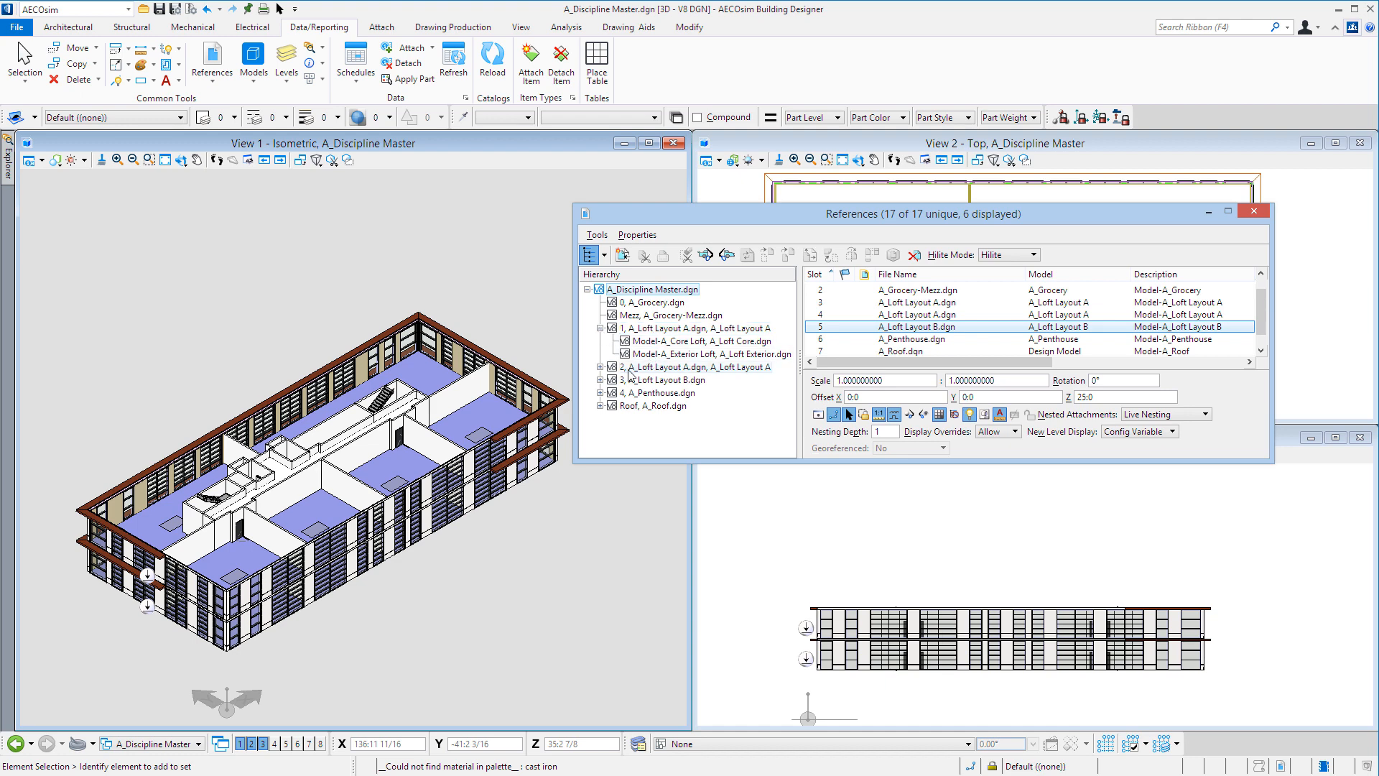
{"action": "left_click", "coordinate": [601, 367]}
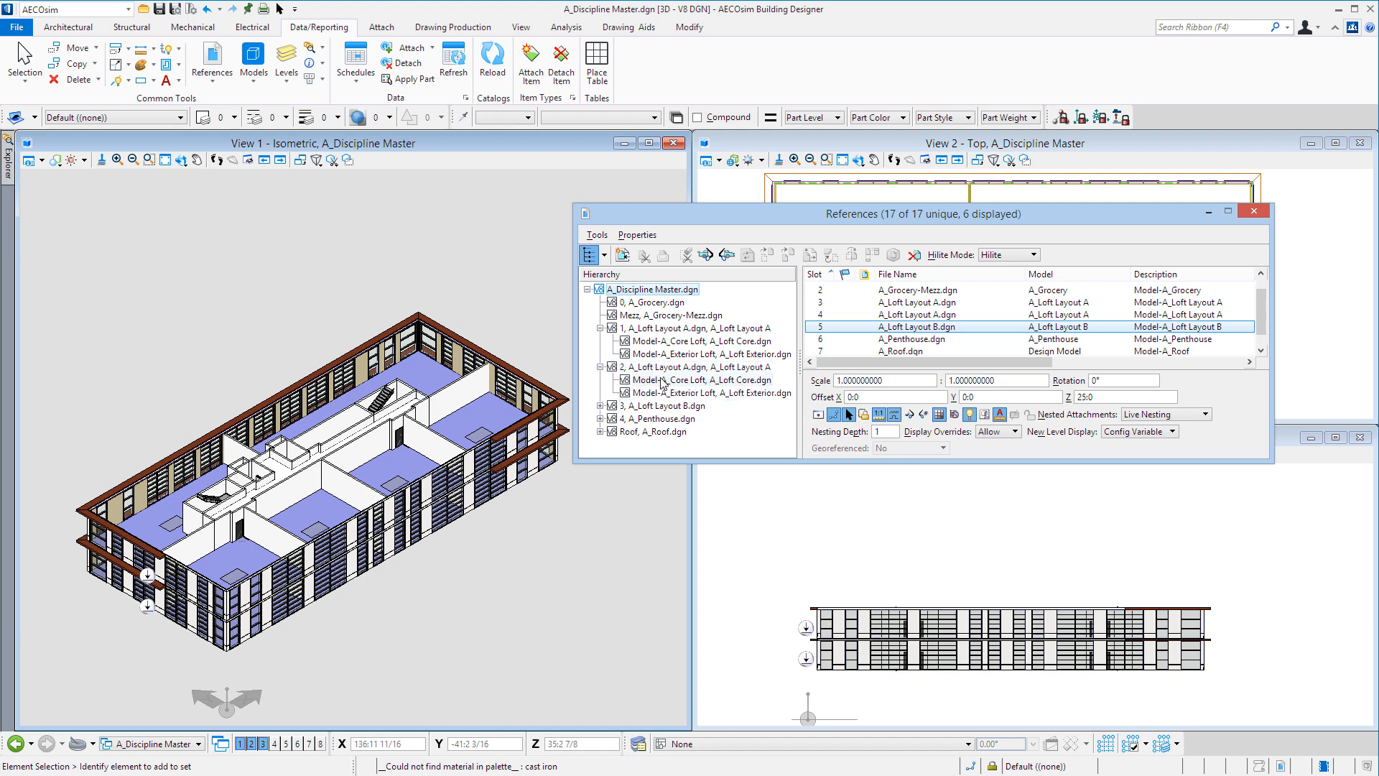
{"action": "left_click", "coordinate": [600, 406]}
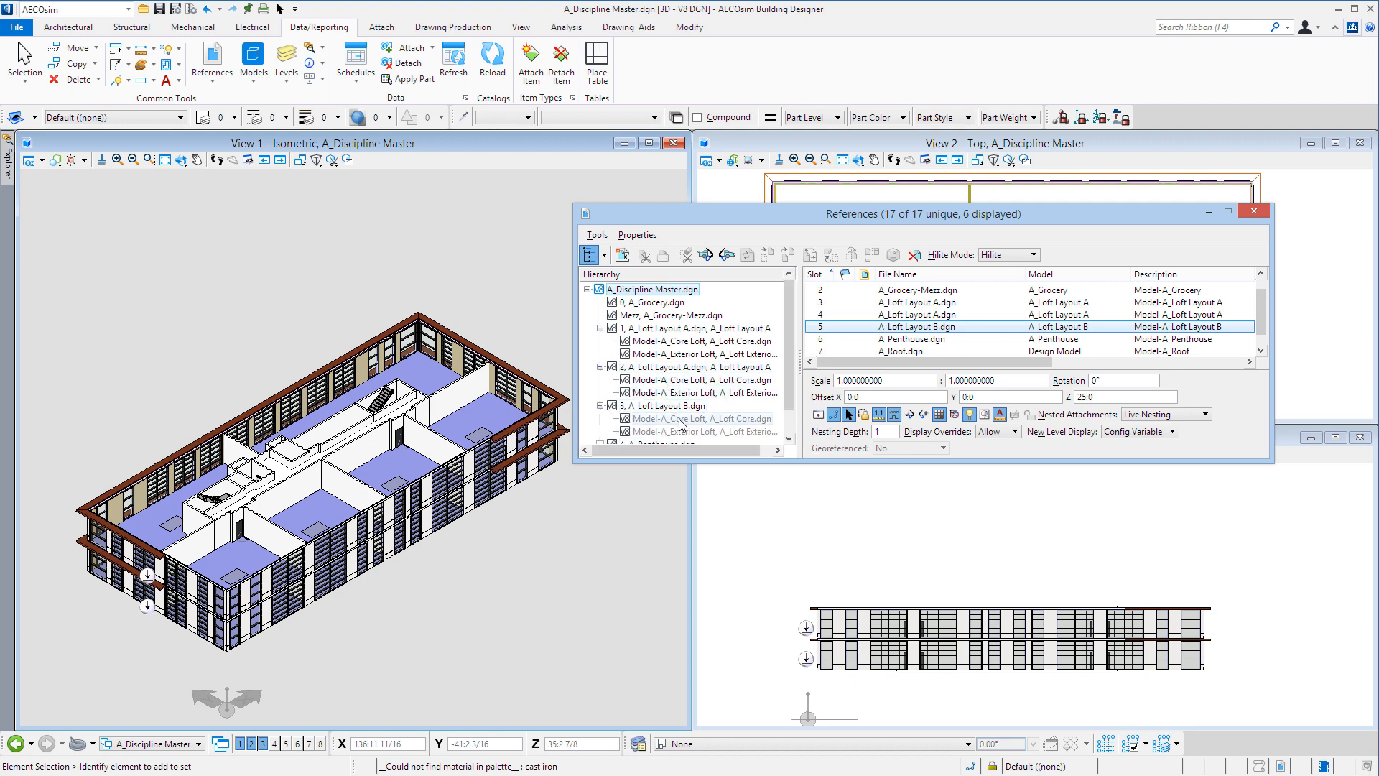
Turn the display of the A_Loft Layout B.dgn reference back on and clear the reference selection
{"action": "left_click", "coordinate": [819, 415]}
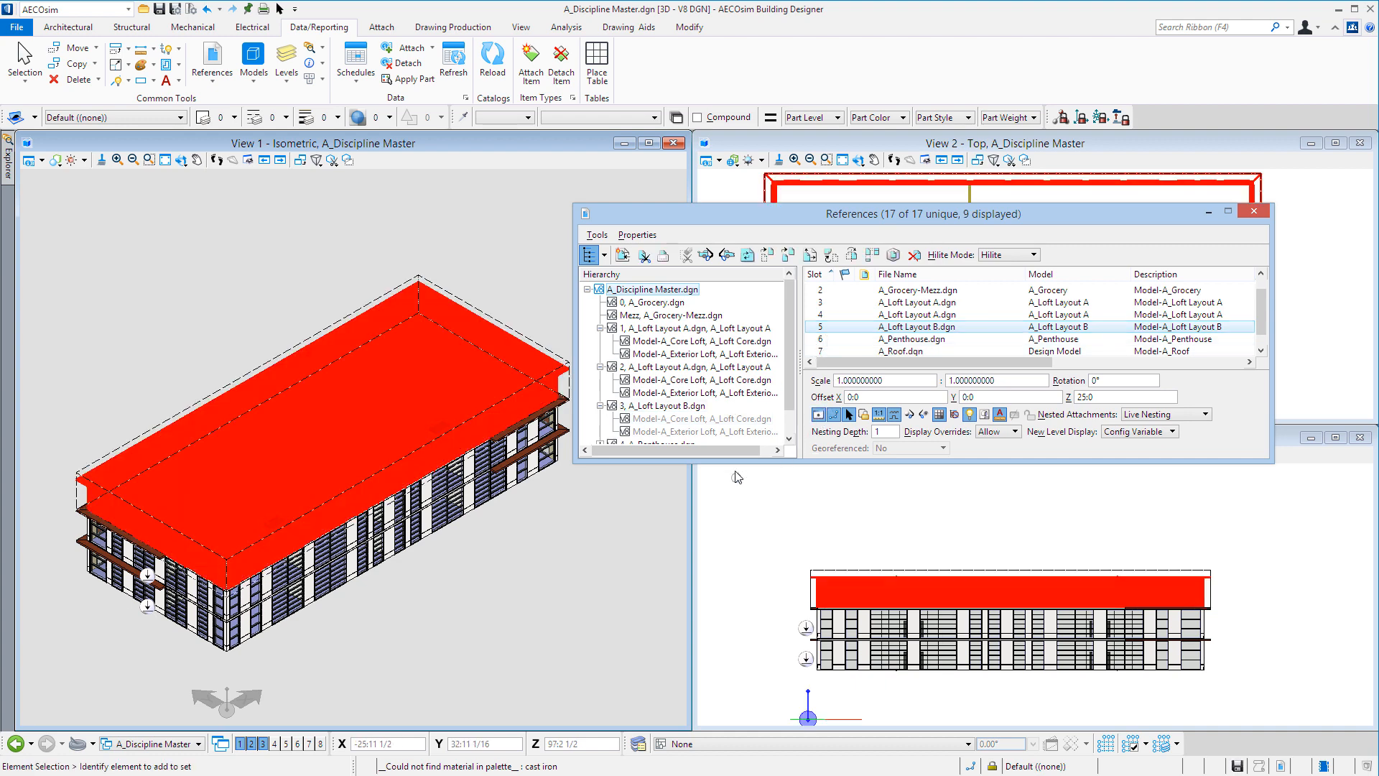
{"action": "left_click", "coordinate": [839, 352]}
{"action": "left_click", "coordinate": [816, 415]}
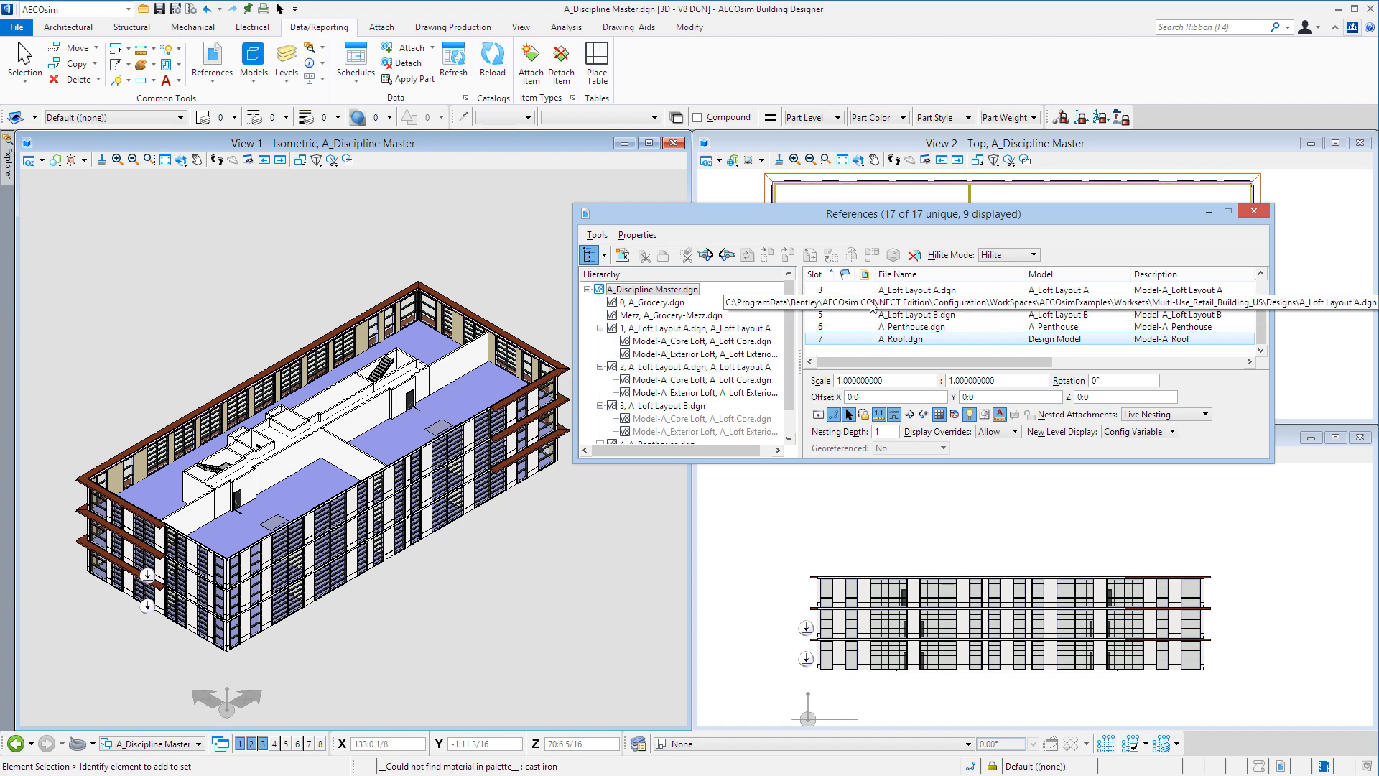
{"action": "left_click", "coordinate": [472, 275]}
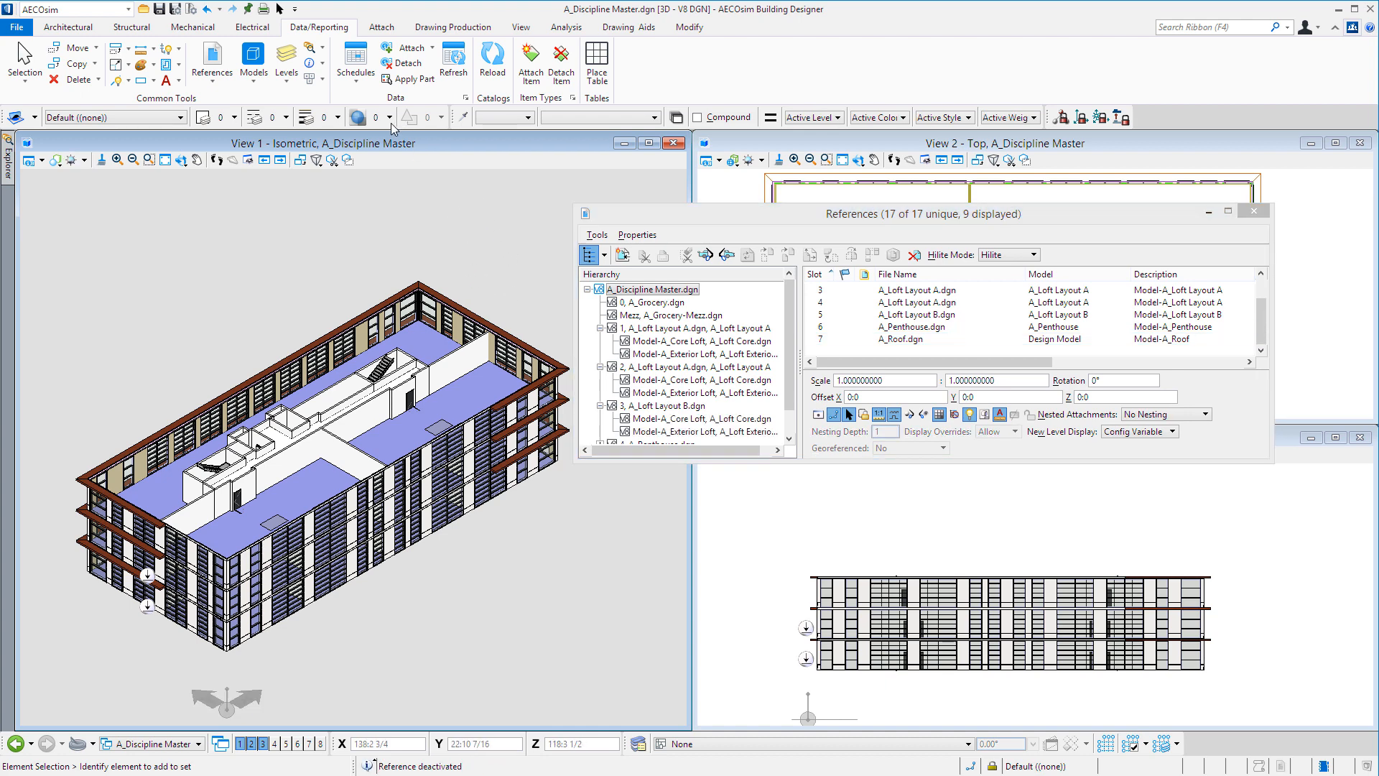
Open the schedules and show the Example_Loft Modules schedule of the Space catalog type
{"action": "left_click", "coordinate": [356, 59]}
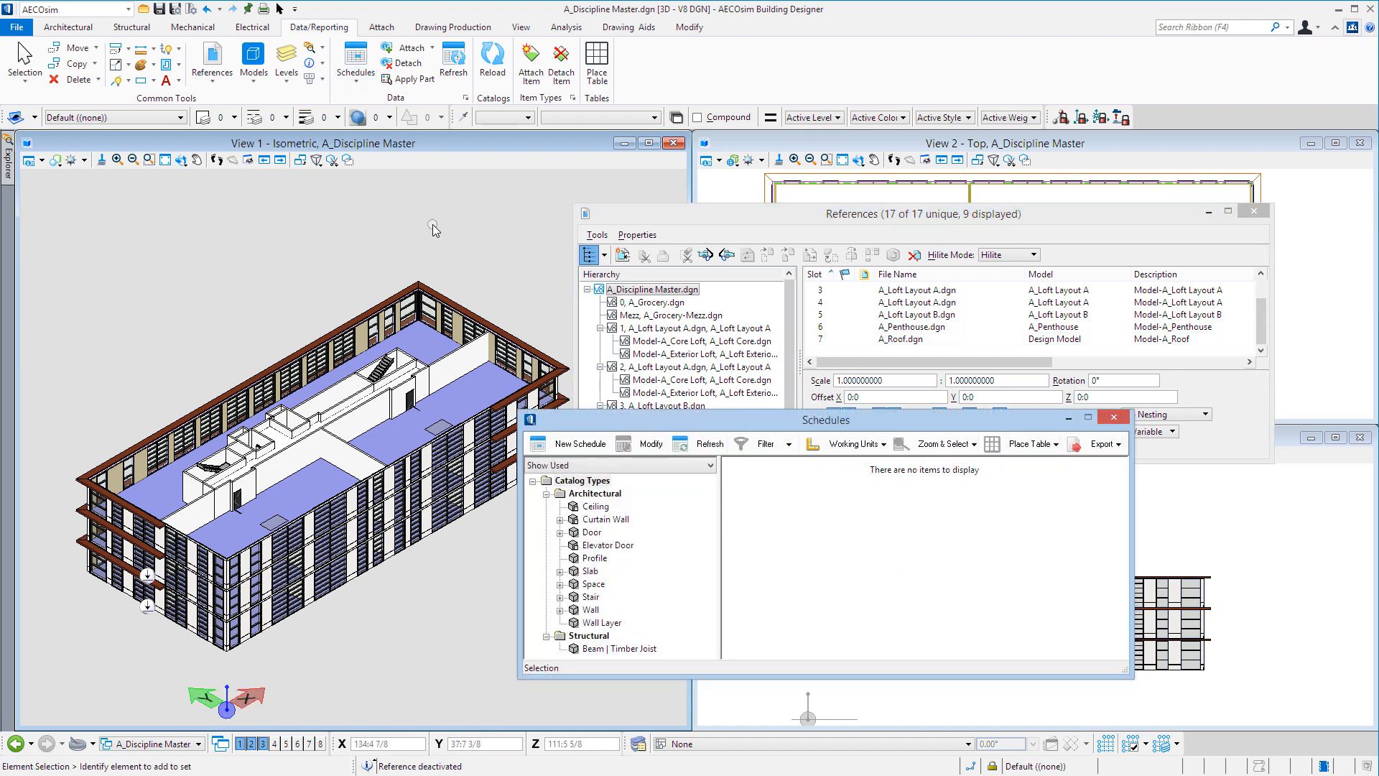
{"action": "left_click", "coordinate": [561, 584]}
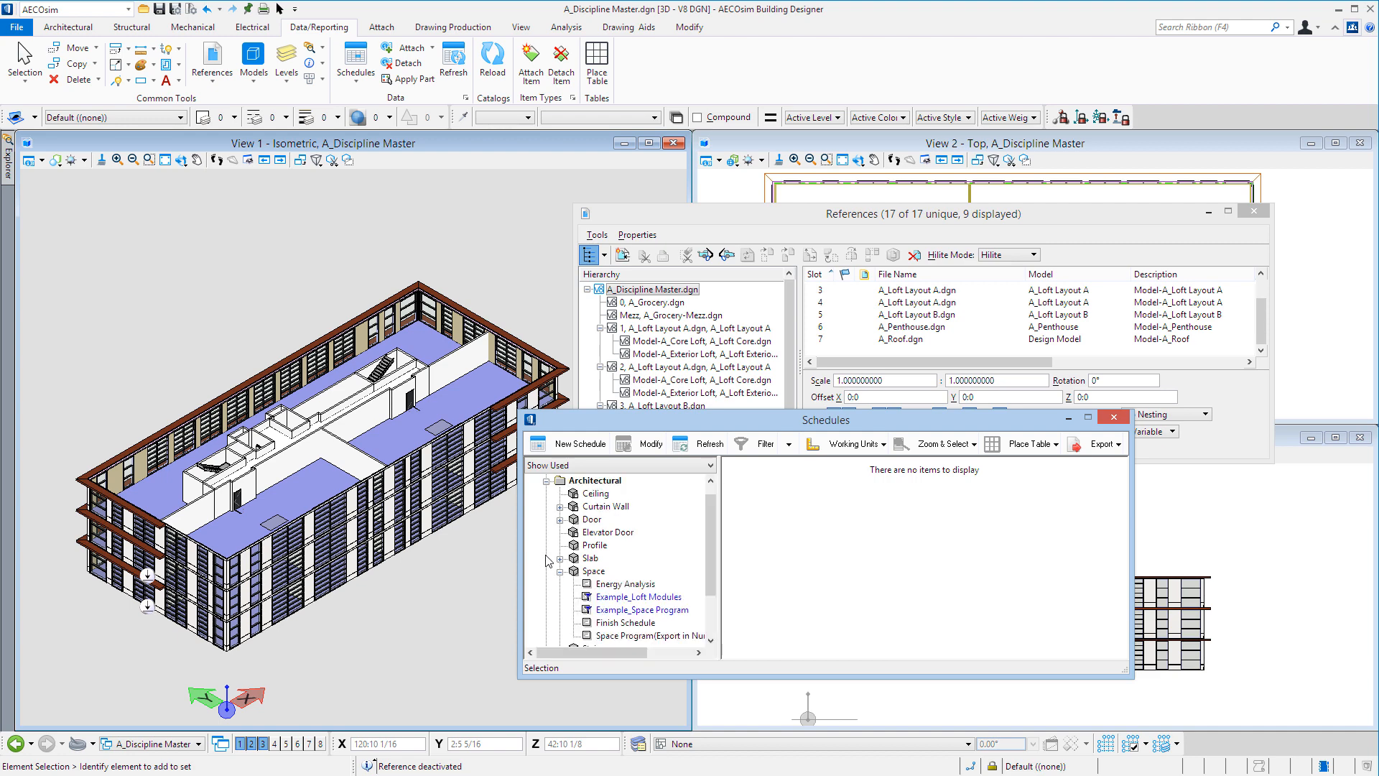
{"action": "left_click", "coordinate": [623, 598]}
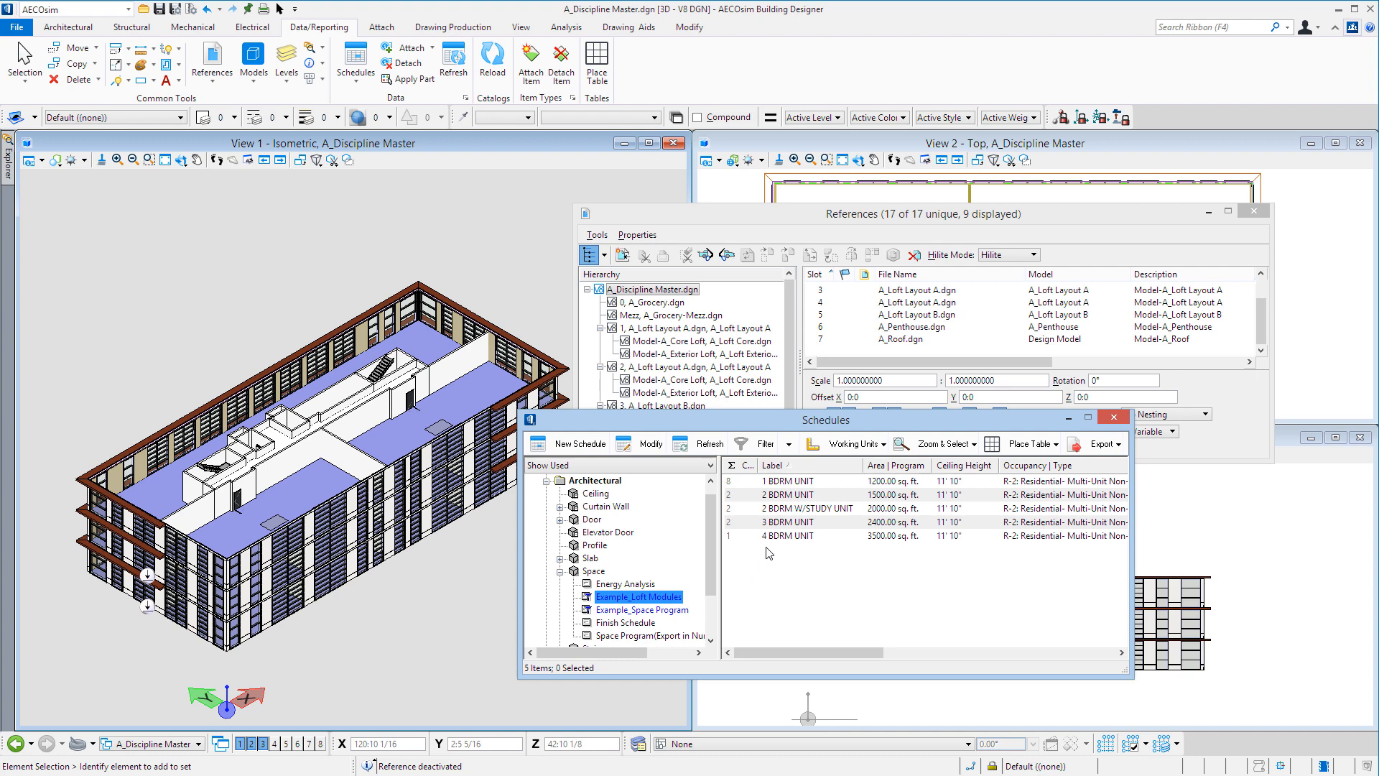
Reattach the A_Loft Layout B.dgn reference in slot 5 to the file A_Loft Layout A.dgn, using its A_Loft Layout A model
{"action": "left_click", "coordinate": [861, 346]}
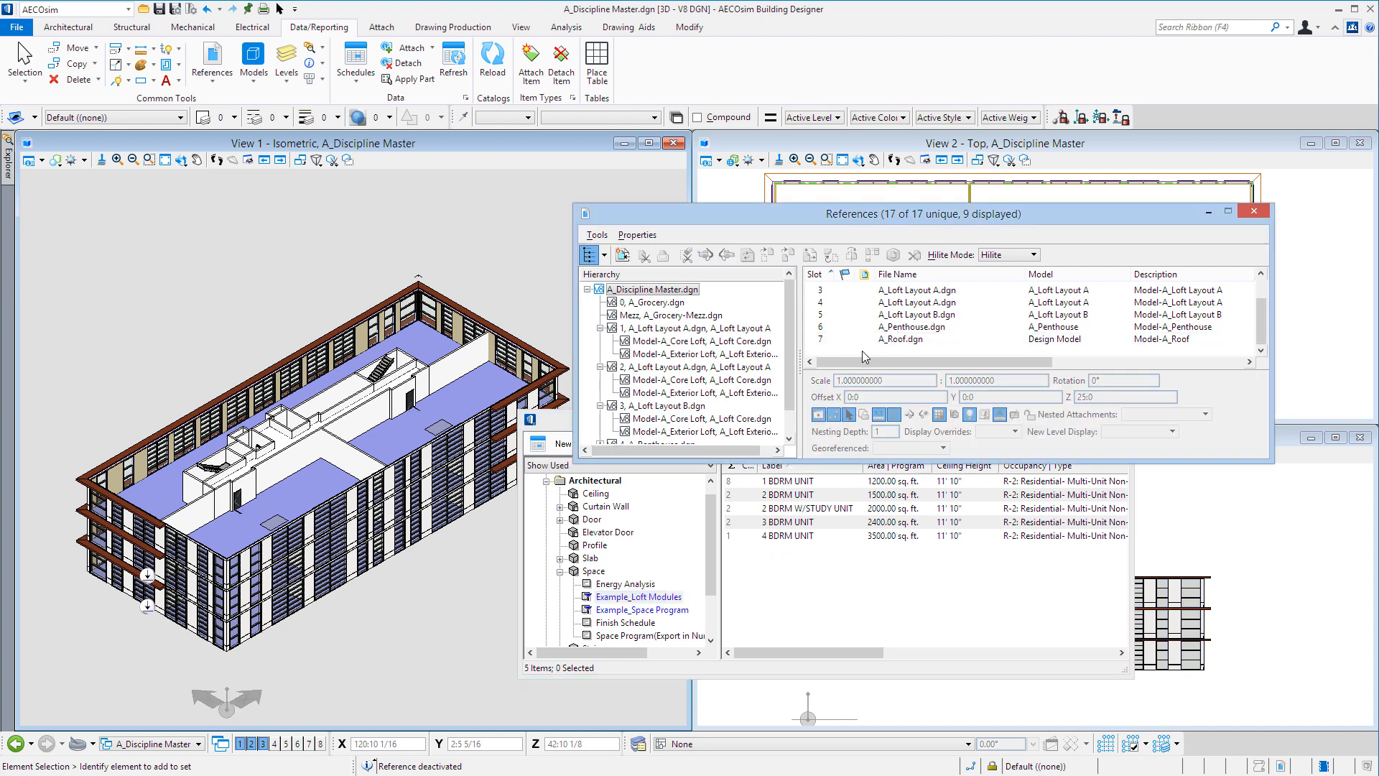
{"action": "left_click", "coordinate": [895, 317]}
{"action": "double_click", "coordinate": [895, 322]}
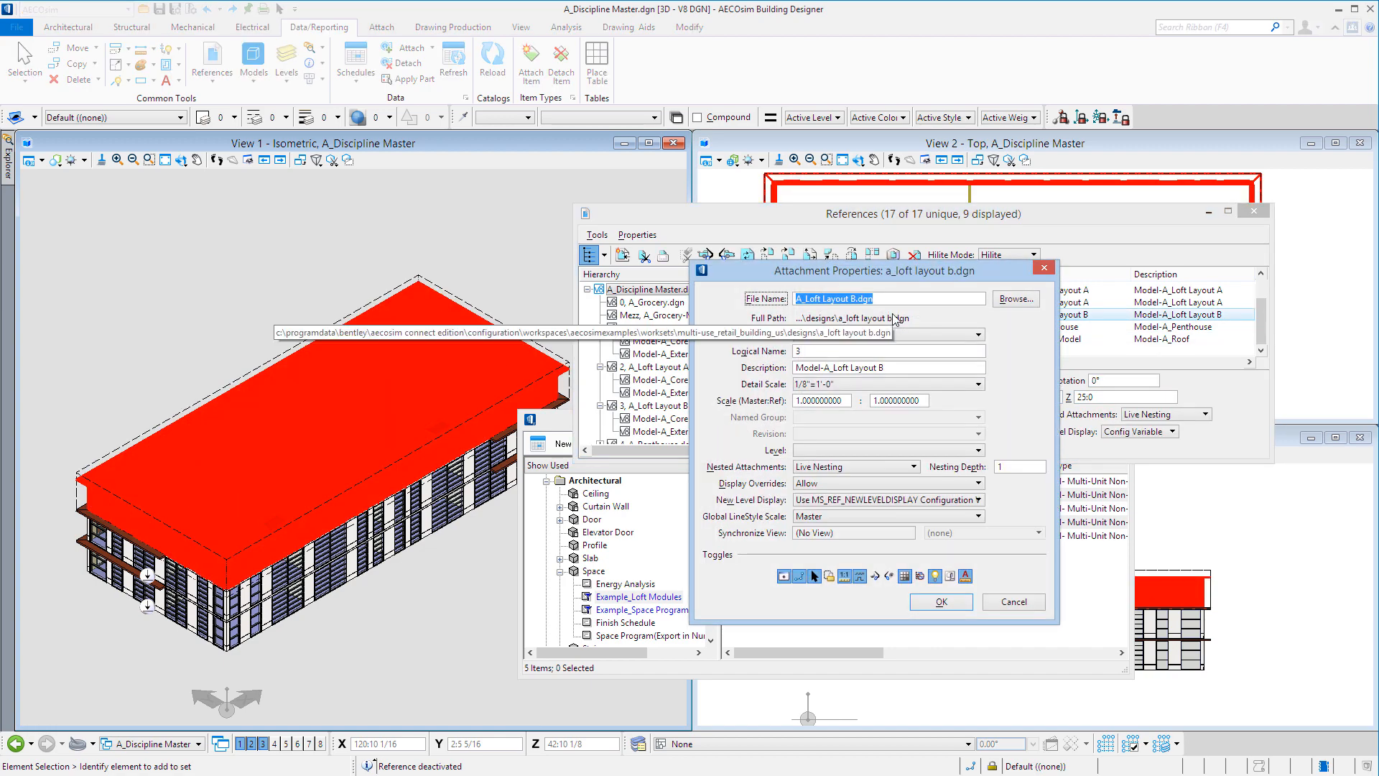
{"action": "left_click", "coordinate": [1013, 299]}
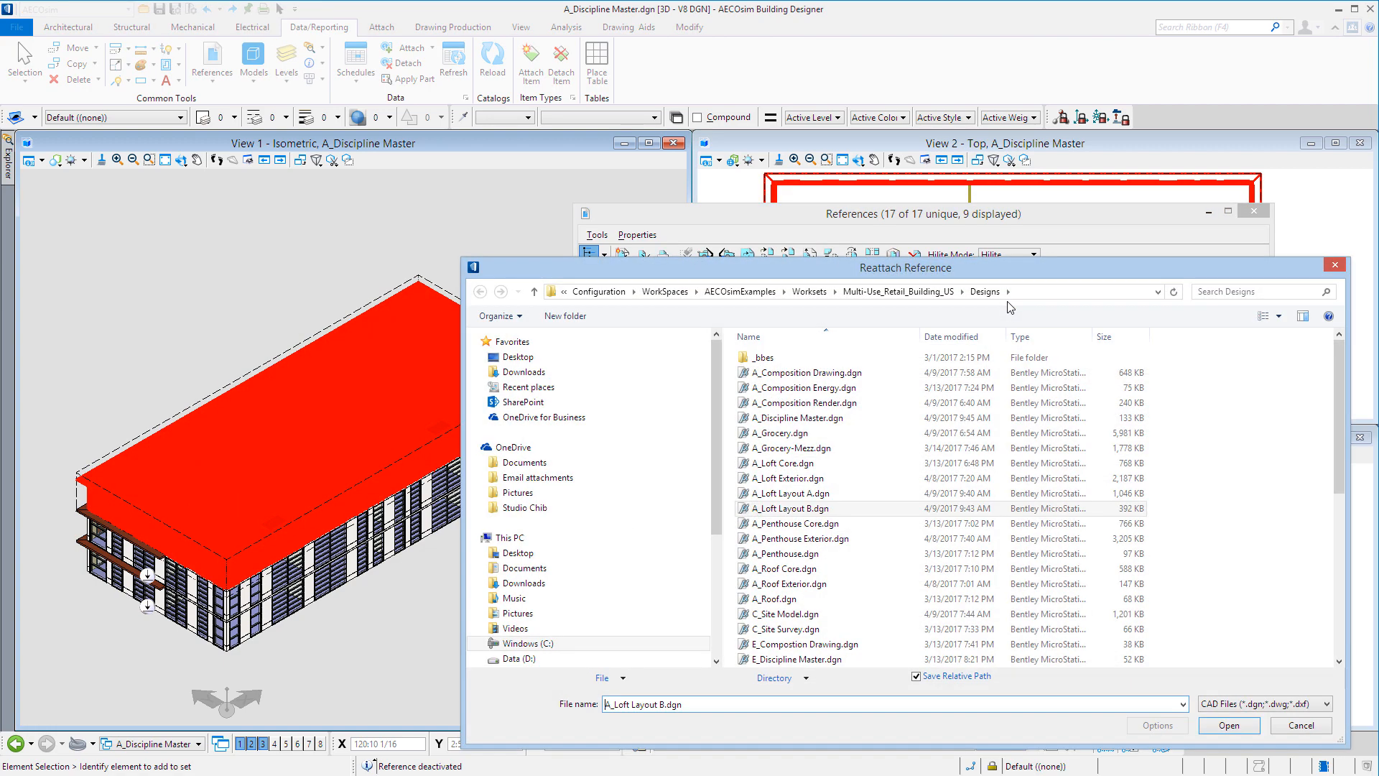
{"action": "double_click", "coordinate": [819, 508]}
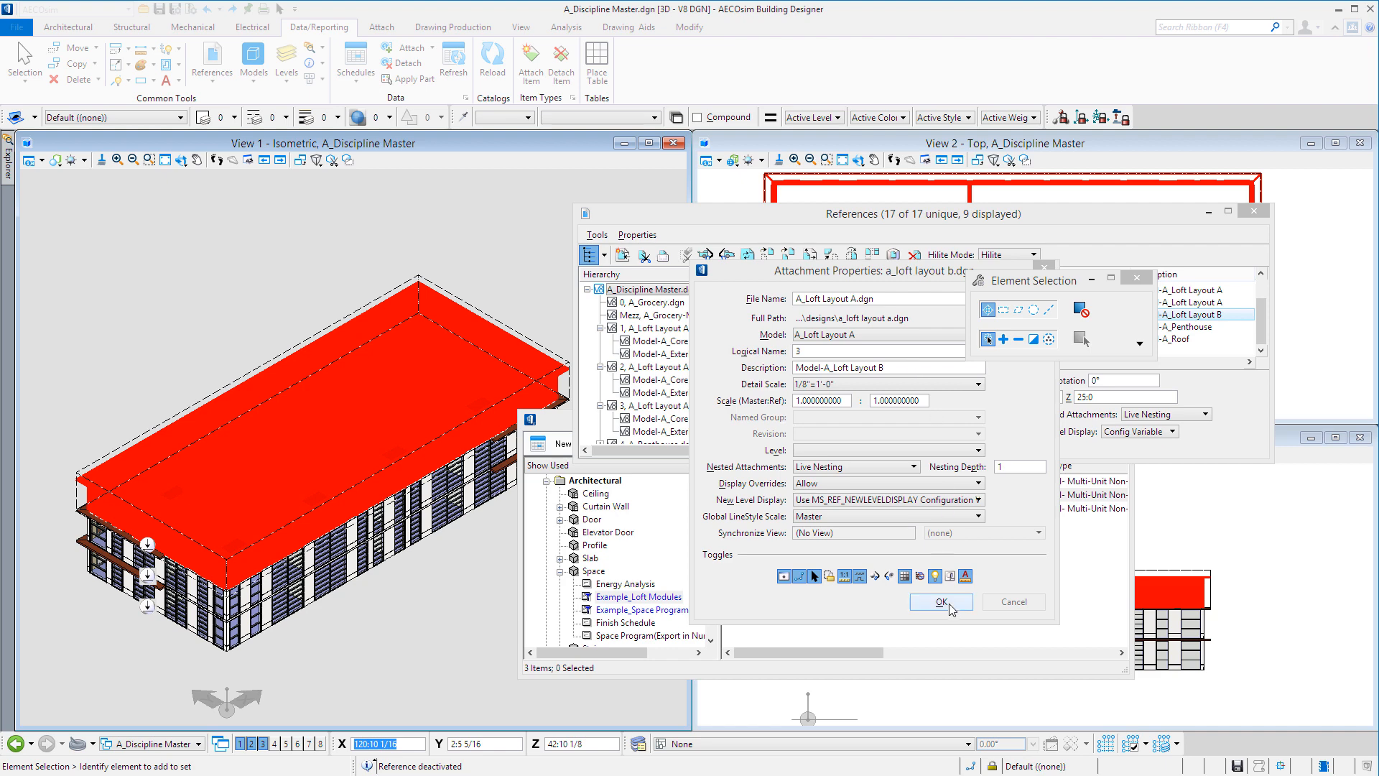
{"action": "left_click", "coordinate": [946, 602]}
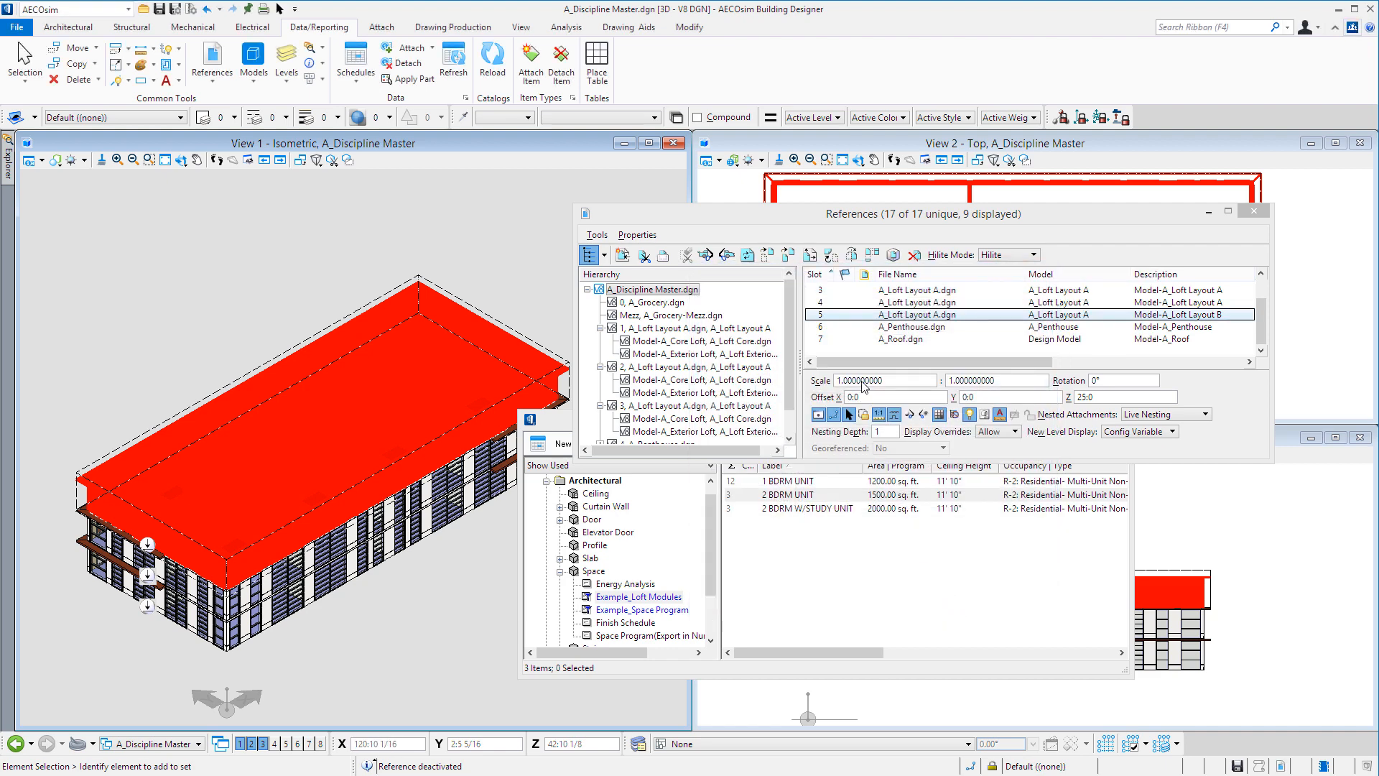
Clear the reference highlight, review the Example_Loft Modules schedule and close the schedules
{"action": "left_click", "coordinate": [855, 352]}
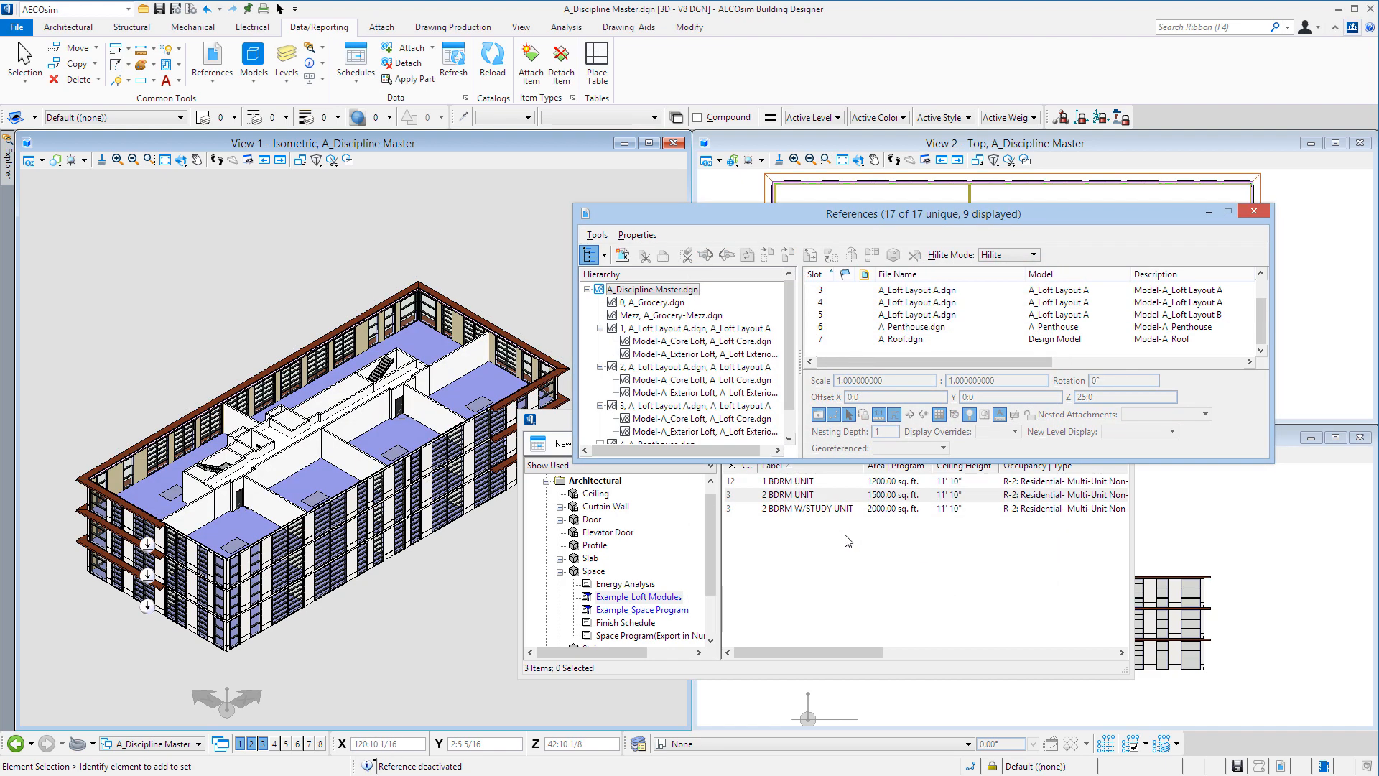
{"action": "left_click", "coordinate": [556, 423]}
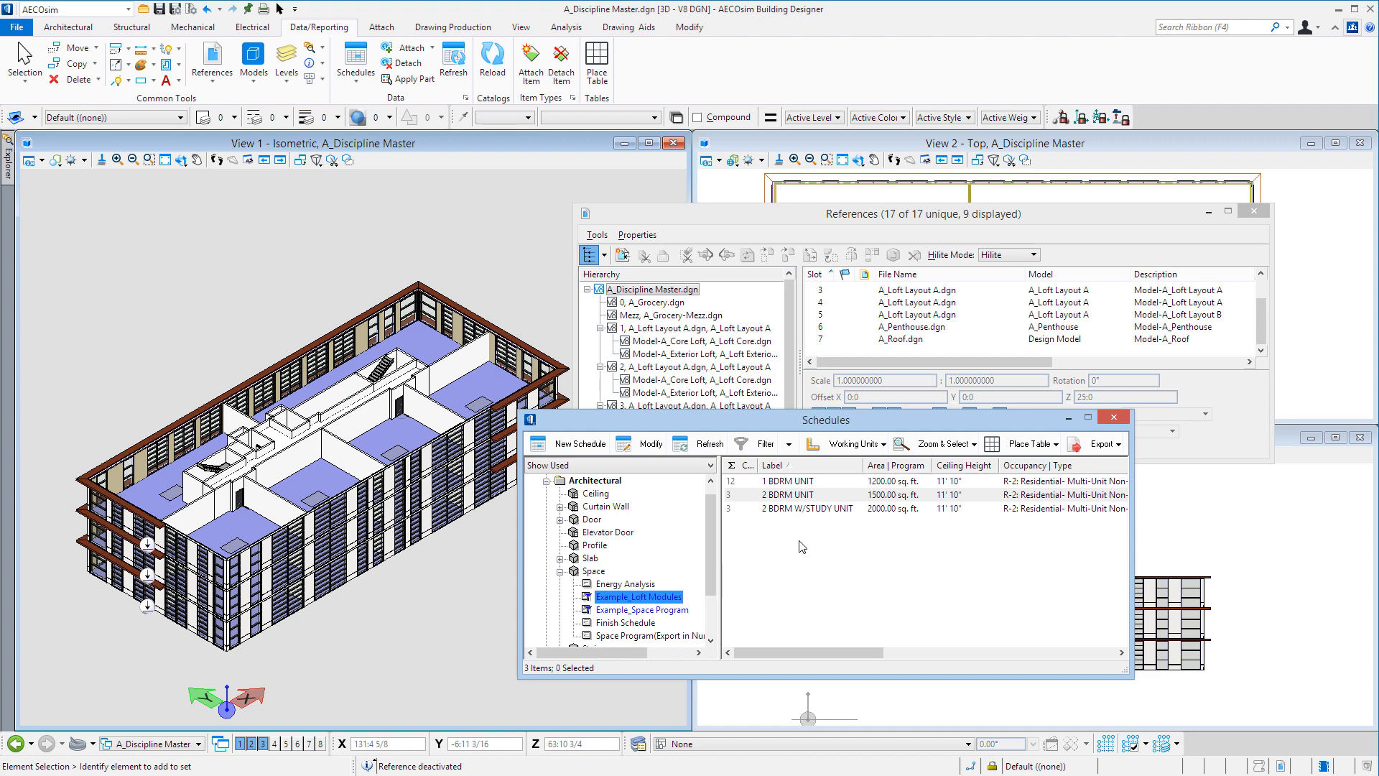
{"action": "left_click", "coordinate": [1112, 419]}
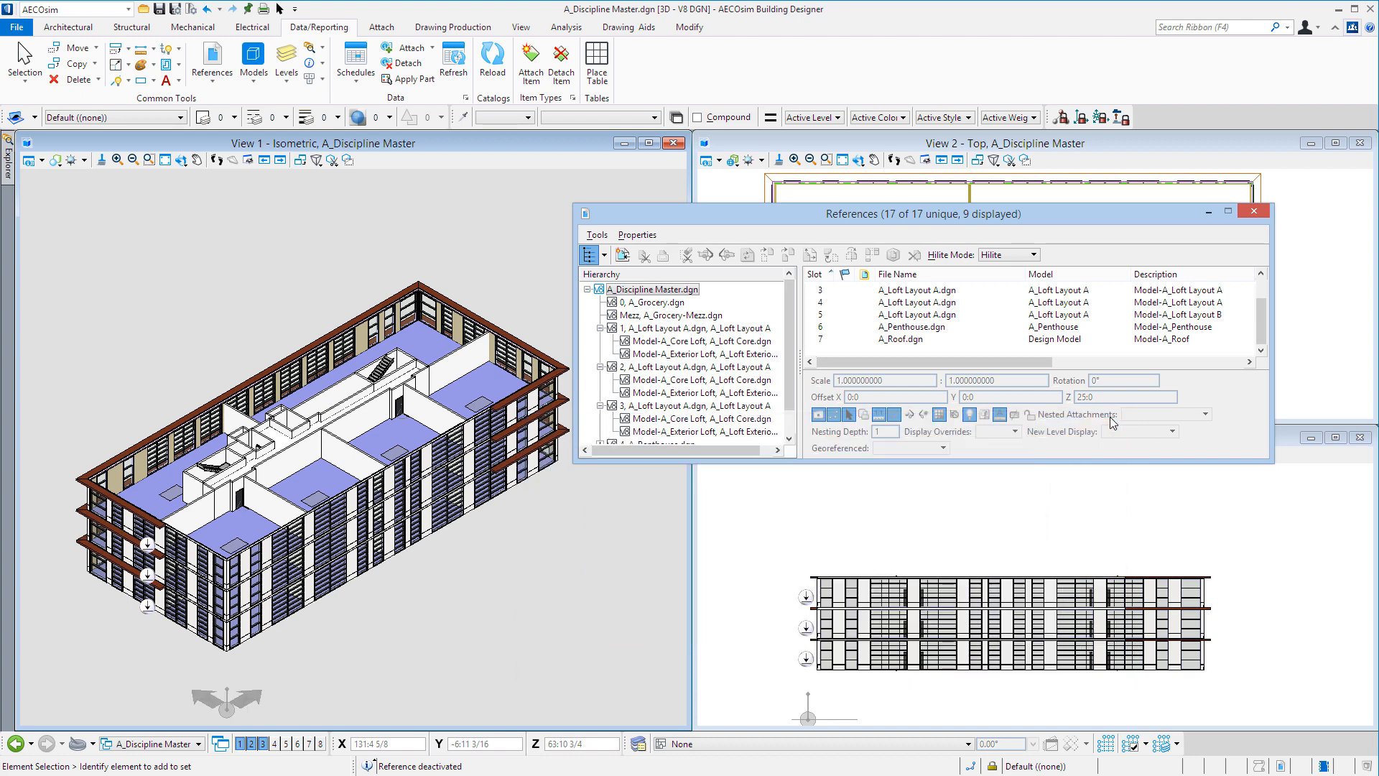
Turn on the display of the A_Penthouse.dgn, A_Roof.dgn, A_Grocery.dgn and A_Grocery-Mezz.dgn references and close the reference list
{"action": "left_click", "coordinate": [855, 339]}
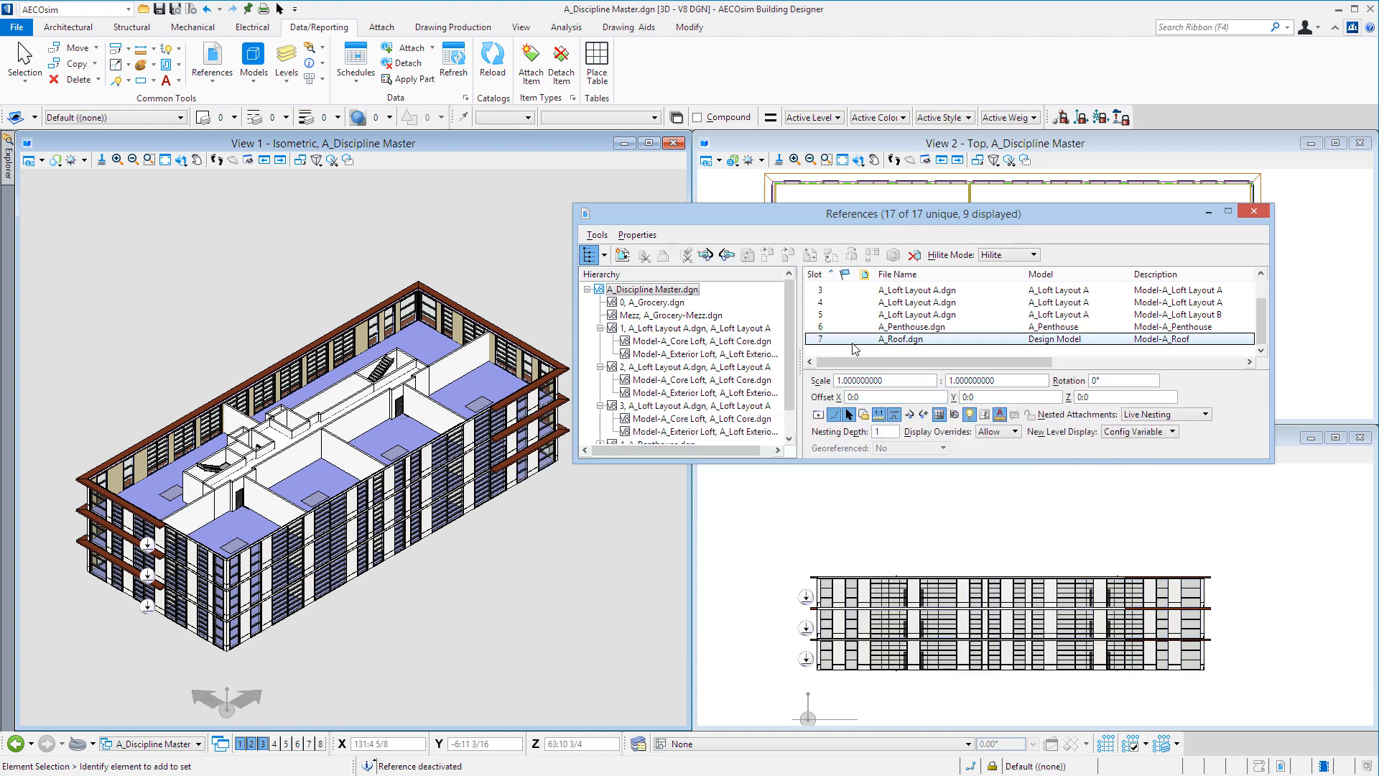
{"action": "left_click", "coordinate": [856, 328], "text": "ctrl"}
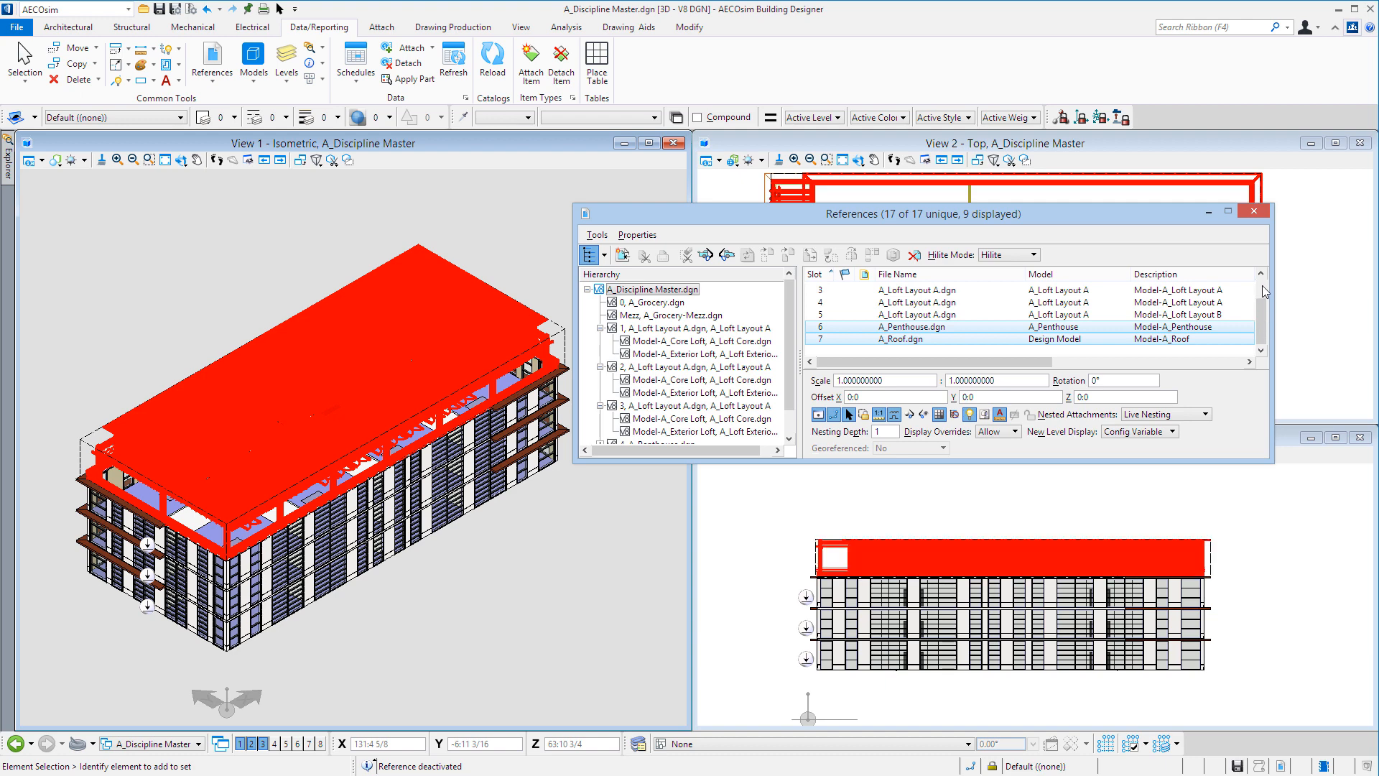
{"action": "left_click_drag", "start_coordinate": [1261, 311], "coordinate": [1261, 287]}
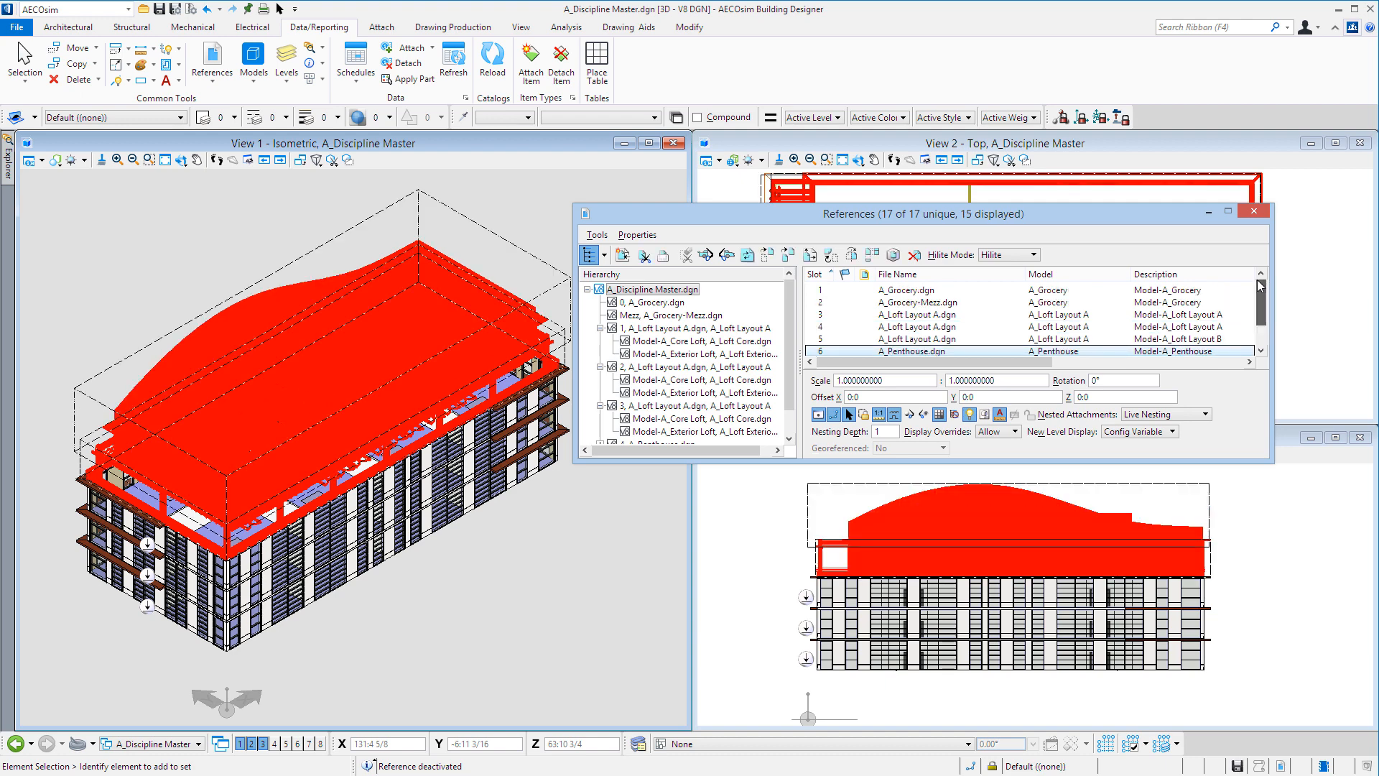
{"action": "left_click", "coordinate": [855, 291]}
{"action": "left_click", "coordinate": [855, 303], "text": "ctrl"}
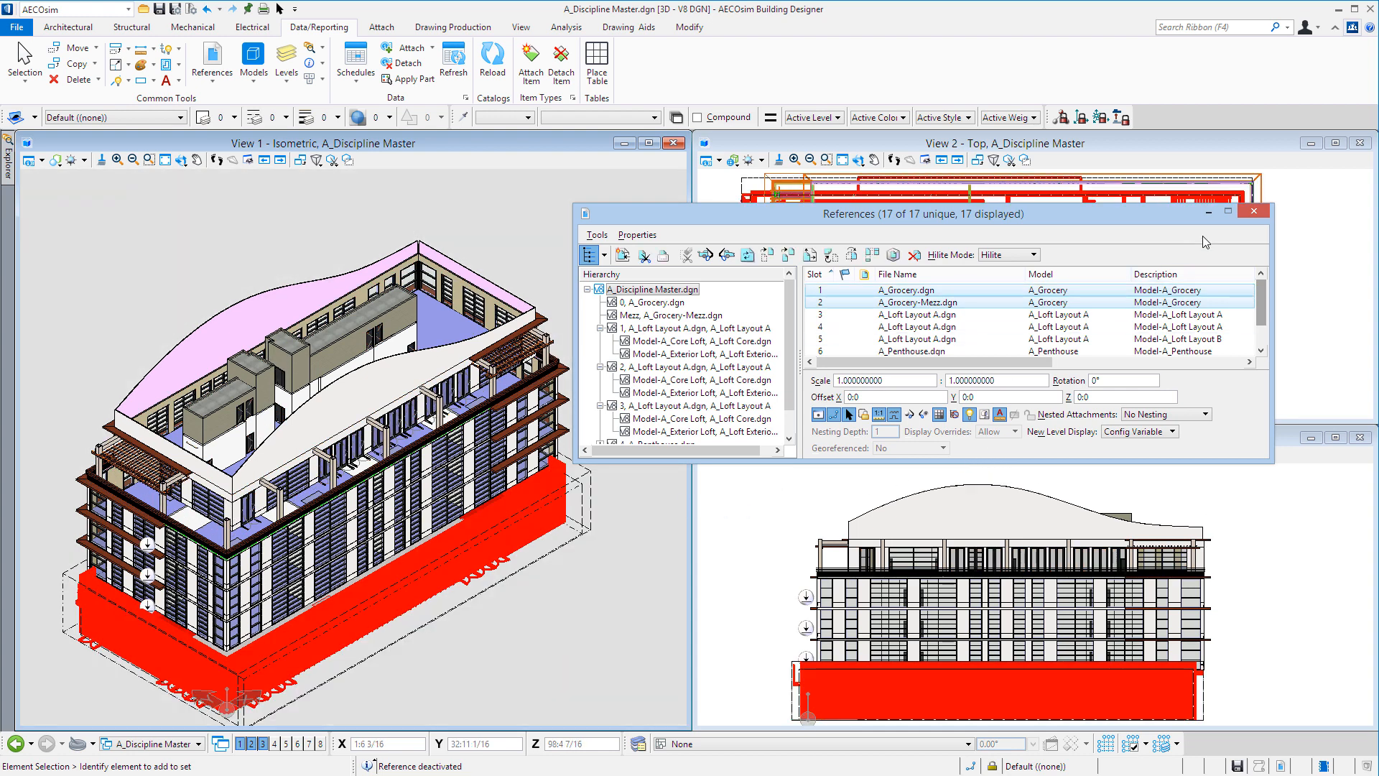
{"action": "left_click", "coordinate": [1255, 214]}
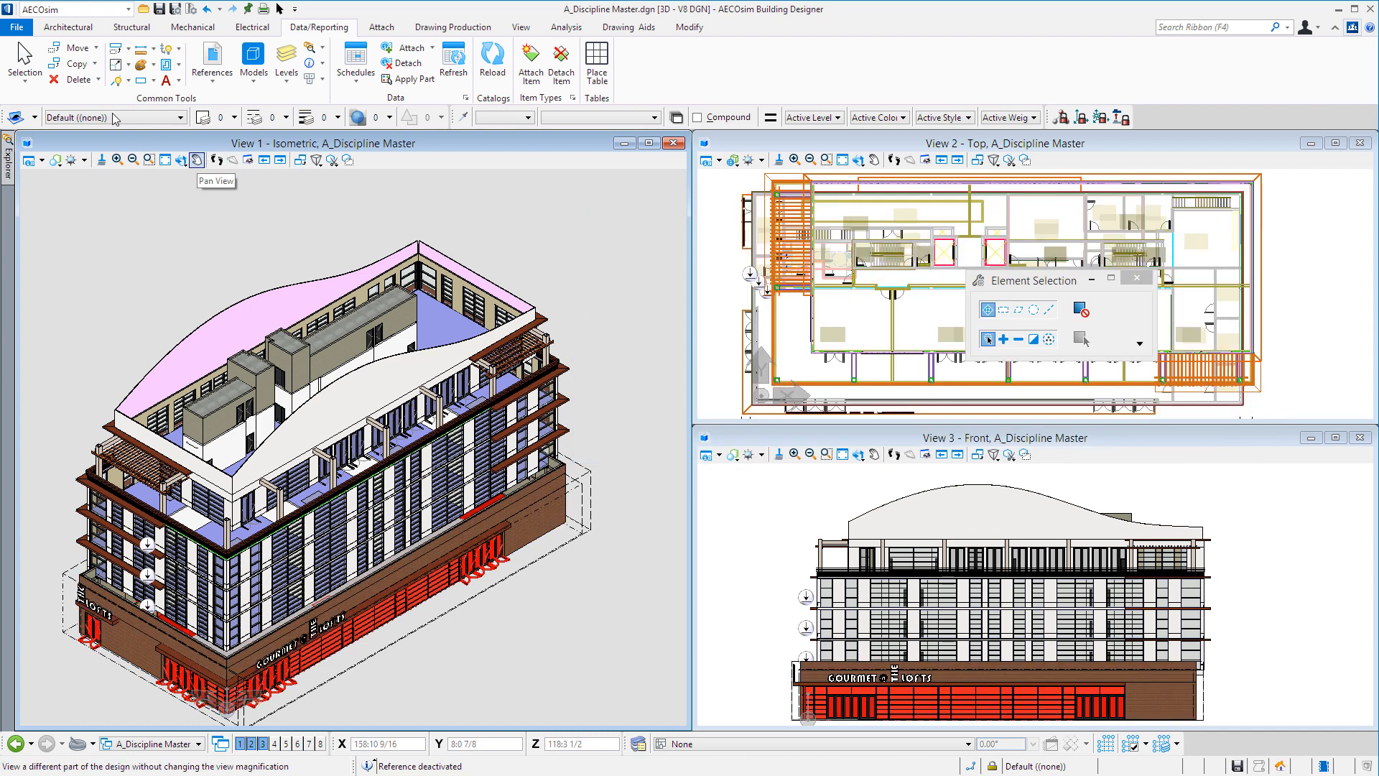
Open the recent file A_Composition Drawing.dgn and show its references
{"action": "left_click", "coordinate": [19, 28]}
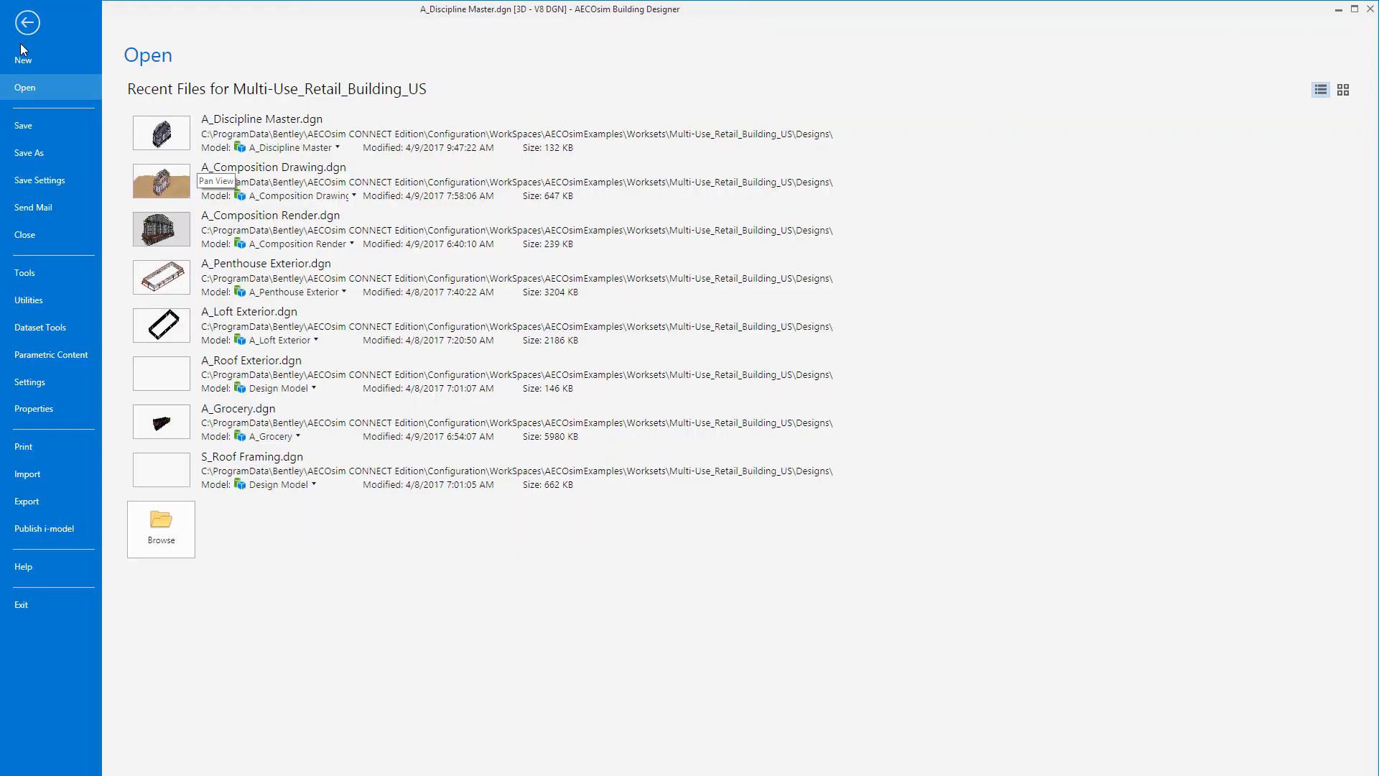
{"action": "left_click", "coordinate": [164, 188]}
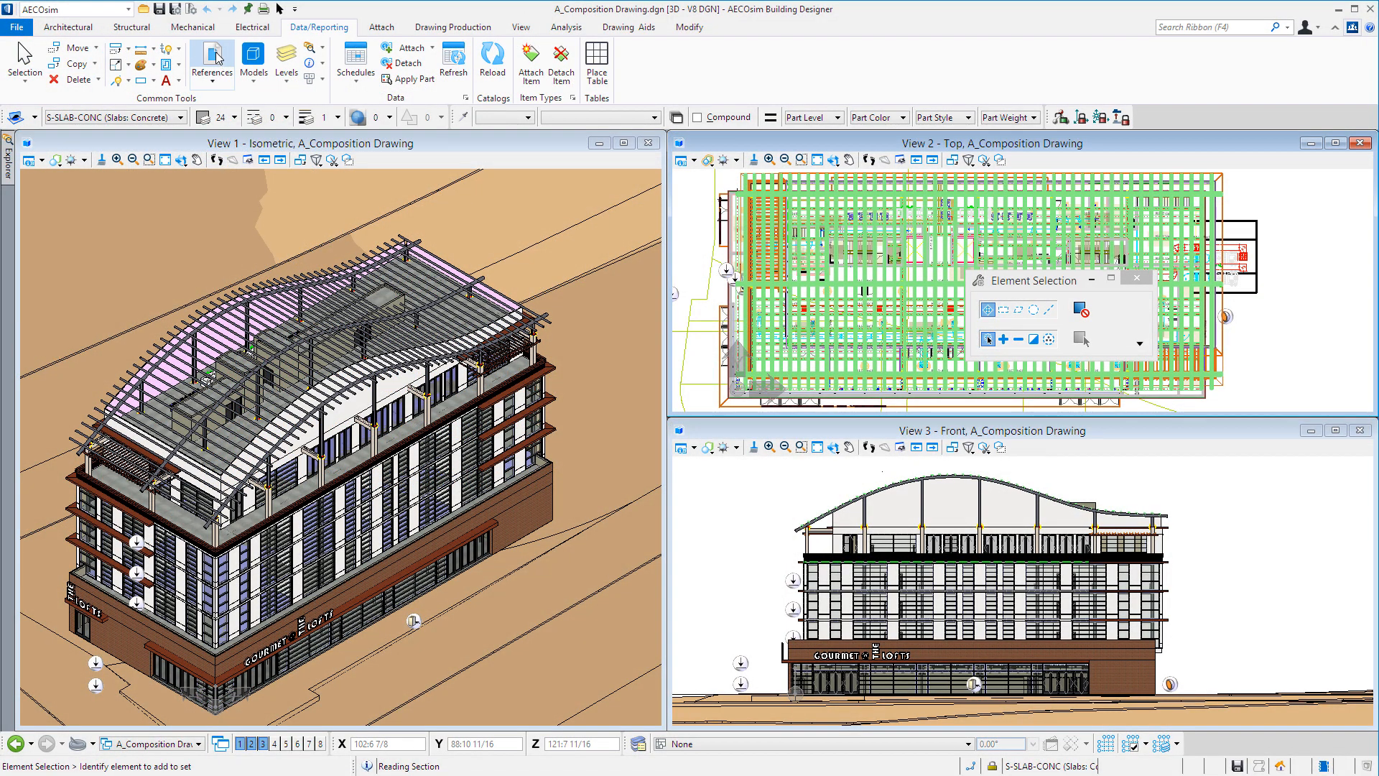
{"action": "left_click", "coordinate": [214, 57]}
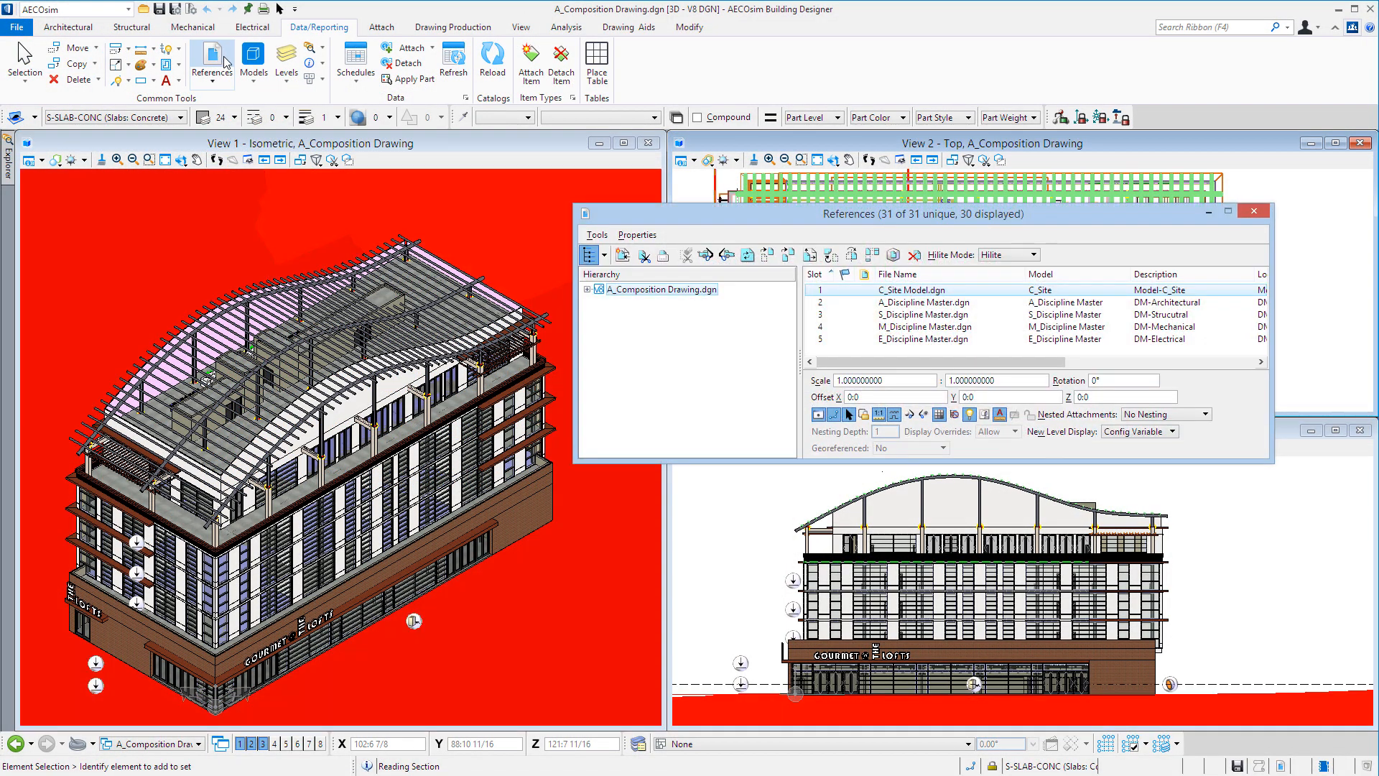
Highlight the architectural, structural, mechanical and electrical discipline master references one after another in the model
{"action": "left_click", "coordinate": [812, 302]}
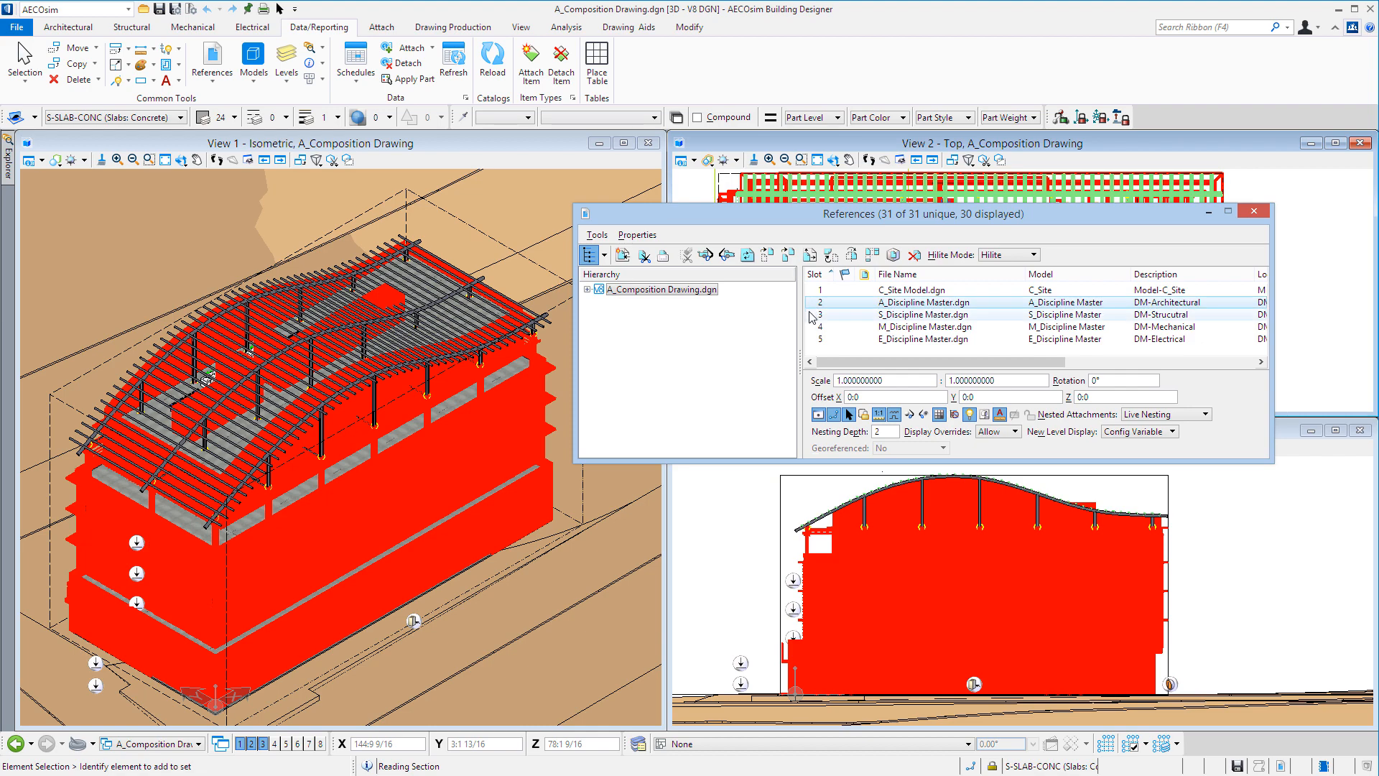
{"action": "left_click", "coordinate": [814, 316]}
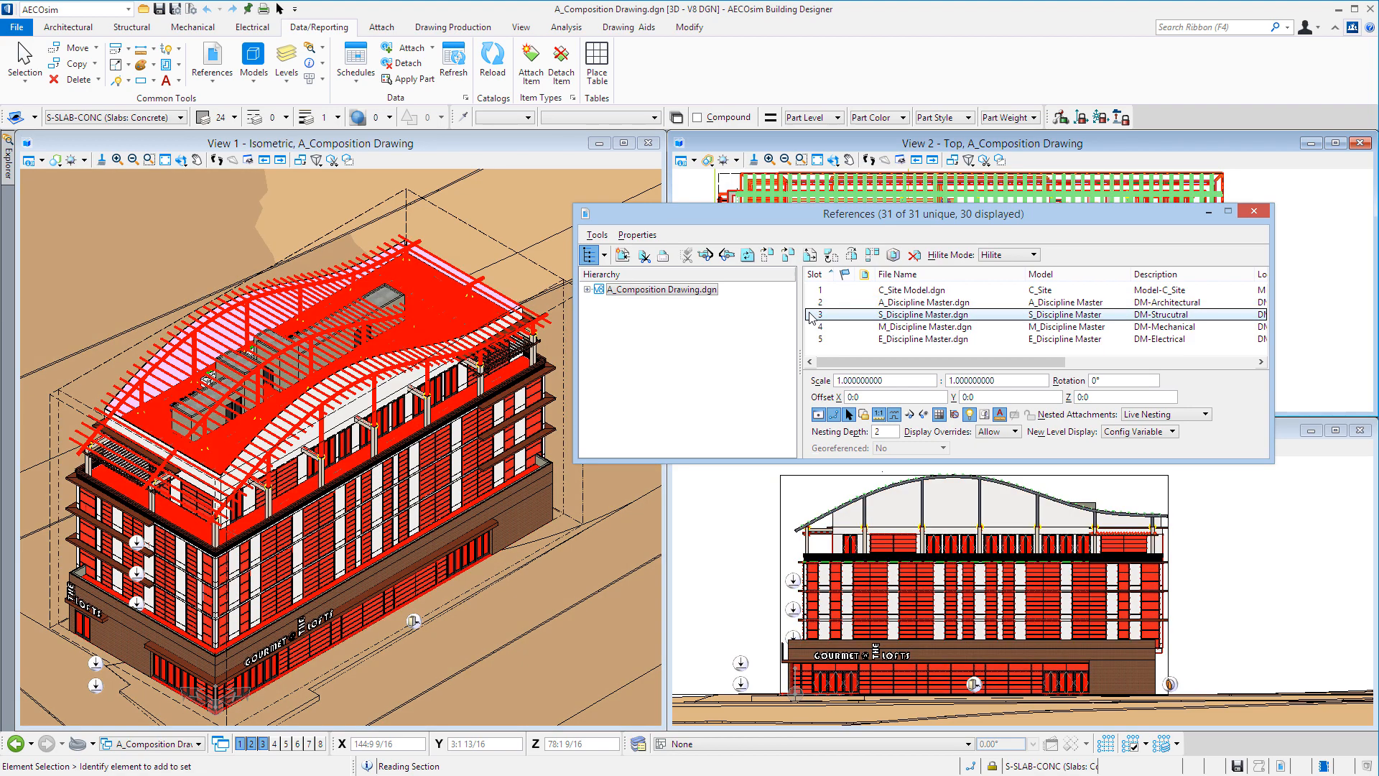
{"action": "left_click", "coordinate": [812, 327]}
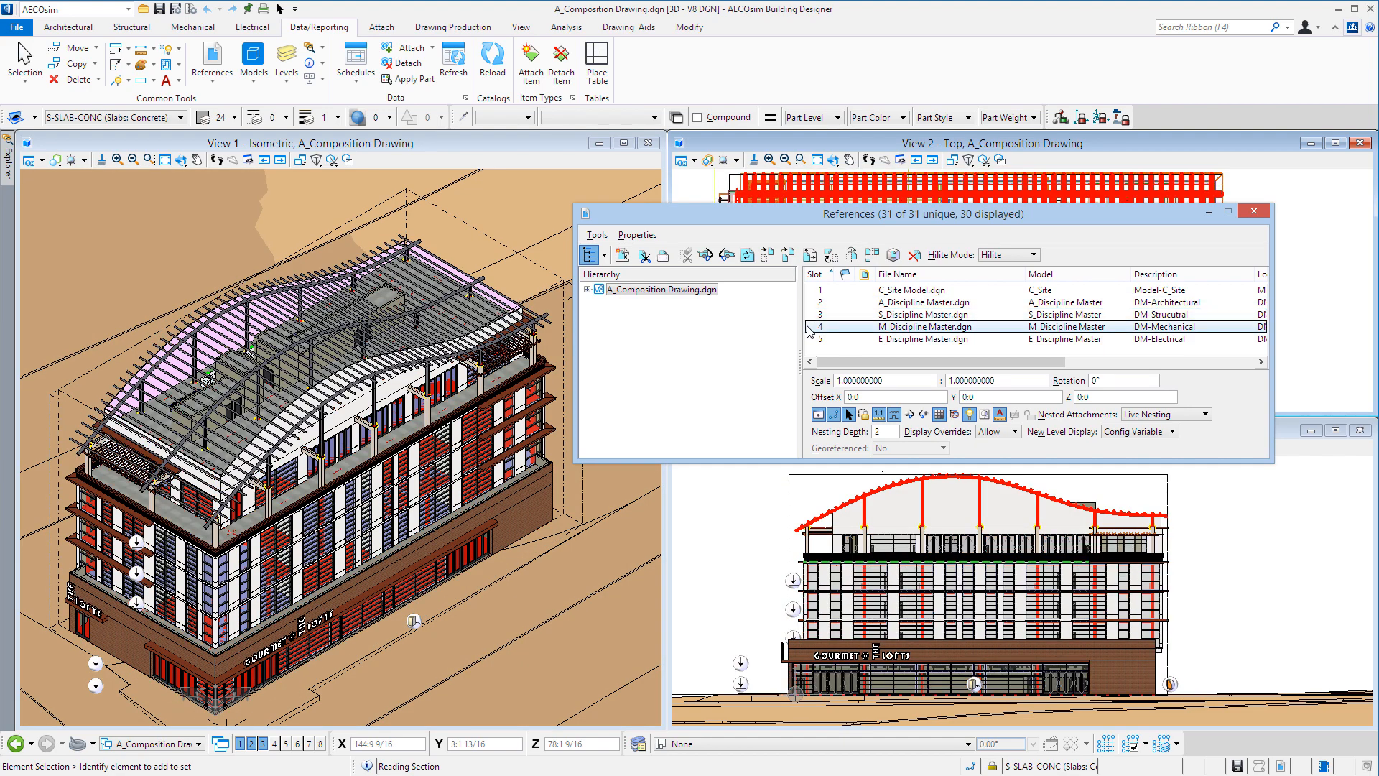
{"action": "left_click", "coordinate": [812, 341]}
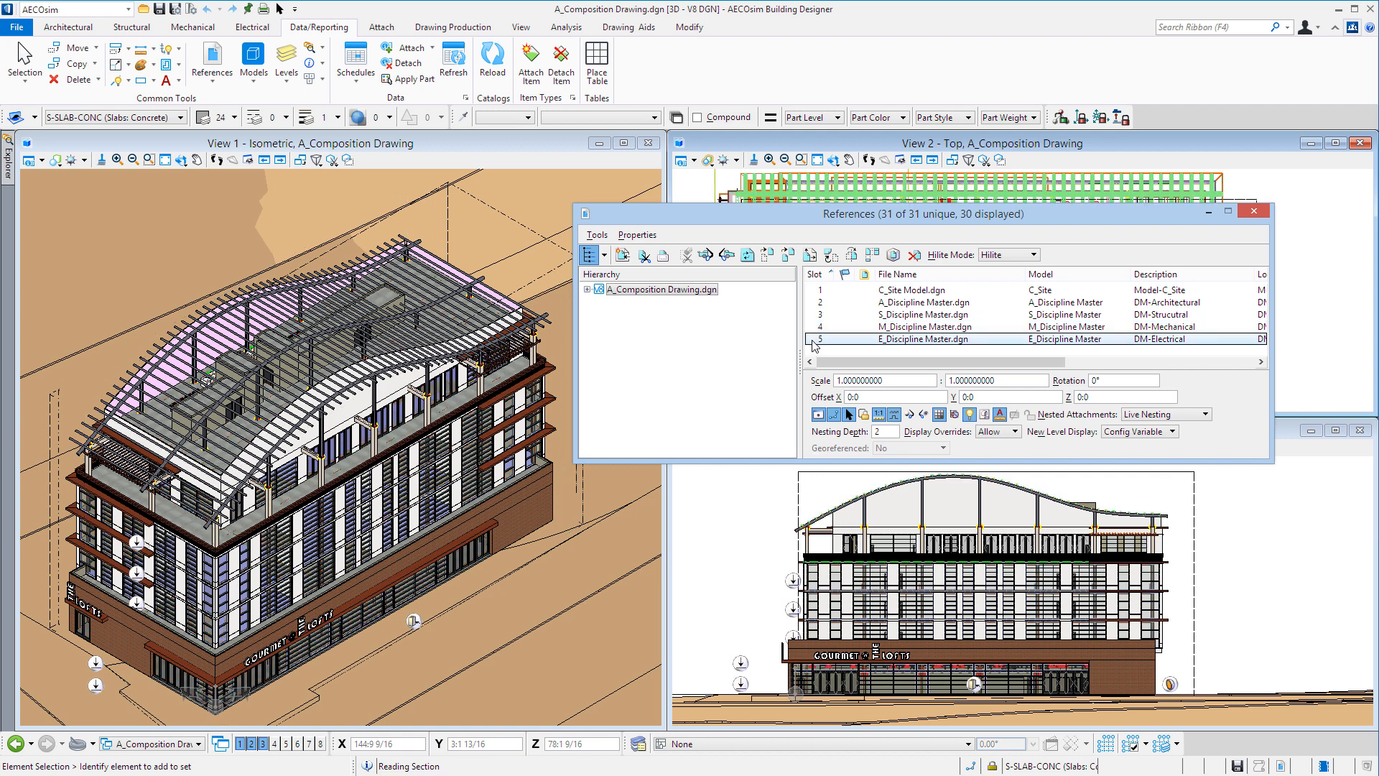
Expand the A_Composition Drawing.dgn hierarchy and examine the files nested under the architectural, structural, mechanical and electrical discipline masters
{"action": "left_click", "coordinate": [587, 290]}
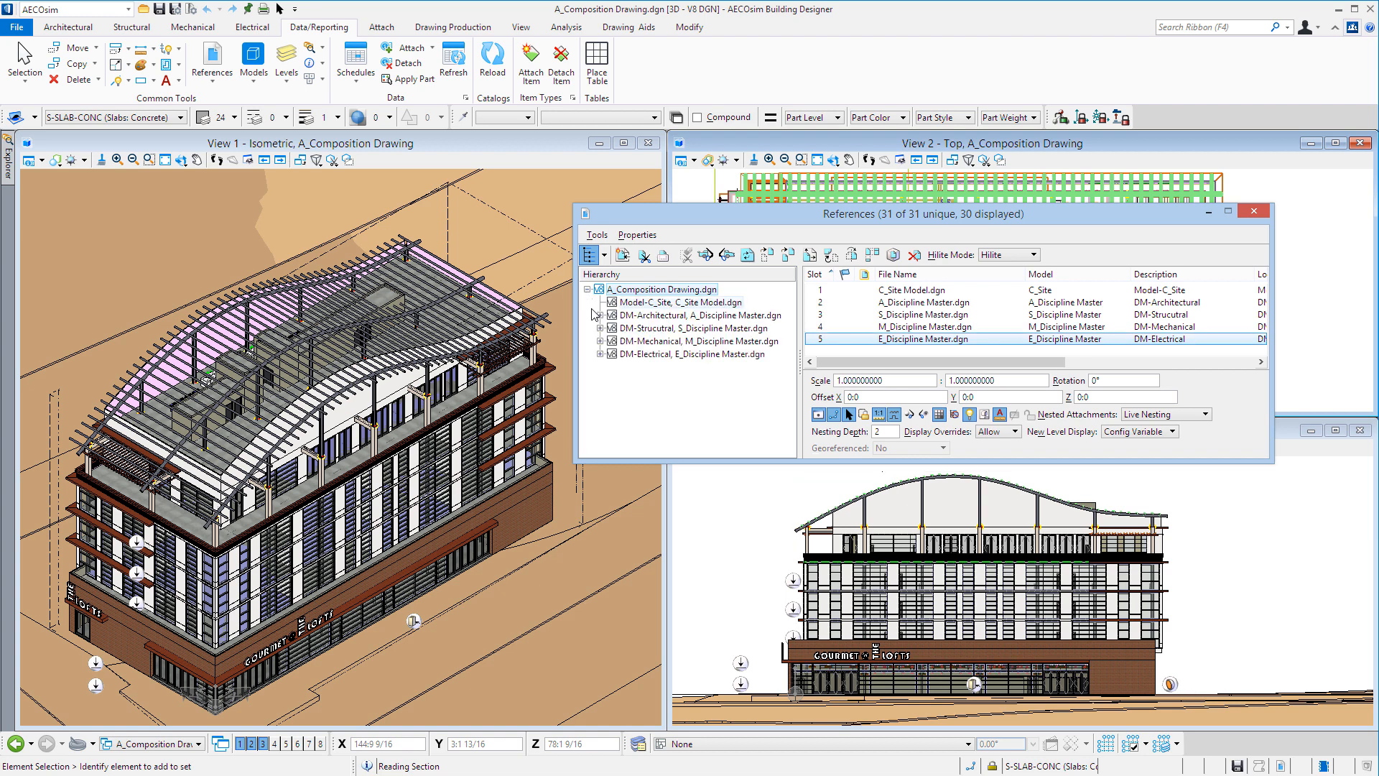
{"action": "left_click", "coordinate": [600, 315]}
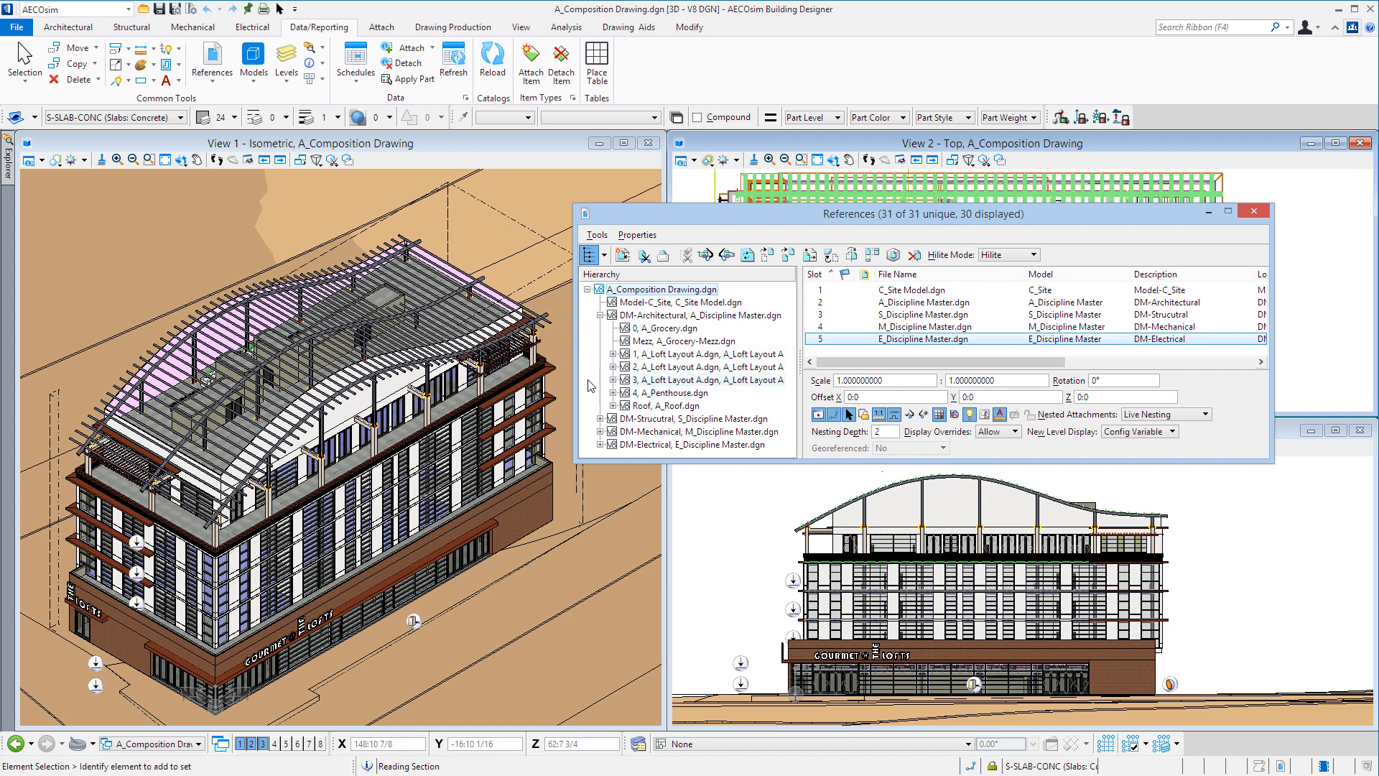
{"action": "left_click", "coordinate": [600, 419]}
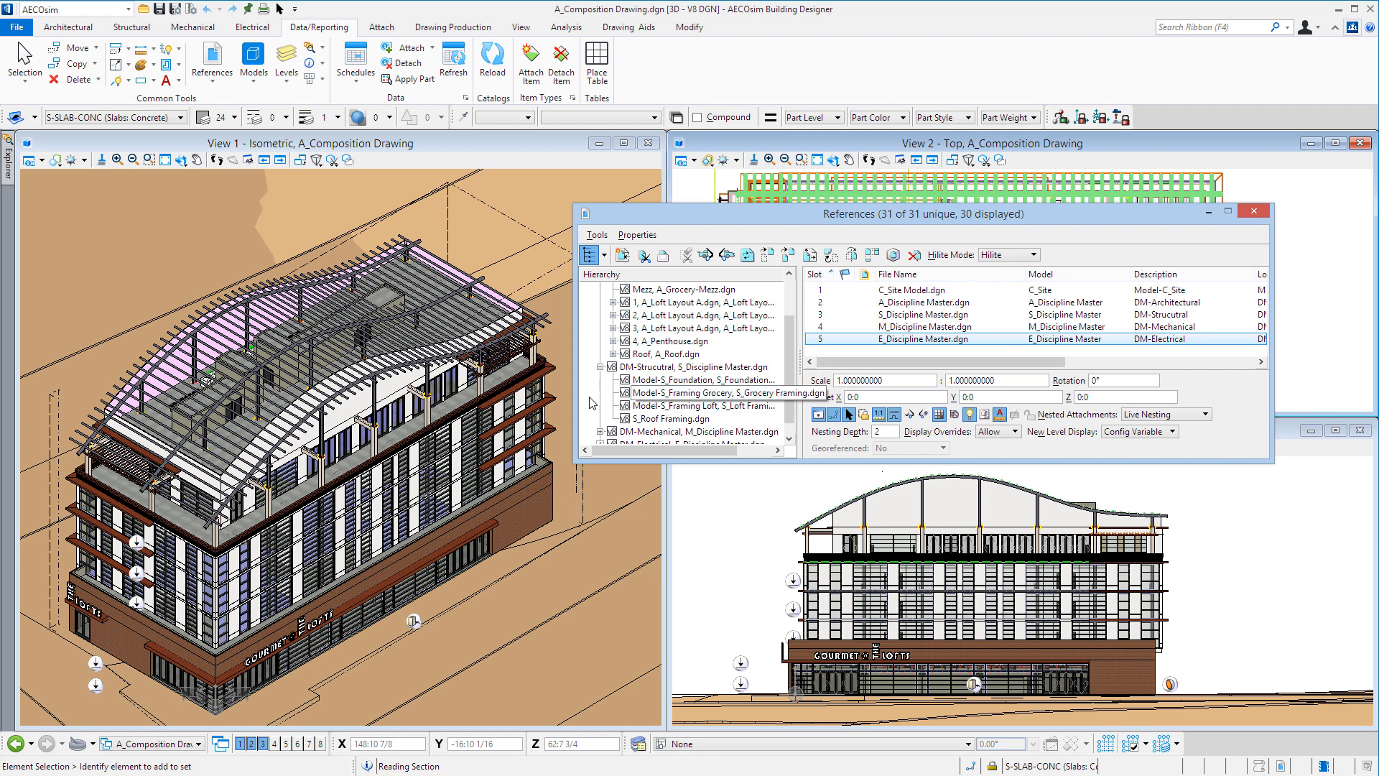
{"action": "left_click", "coordinate": [600, 432]}
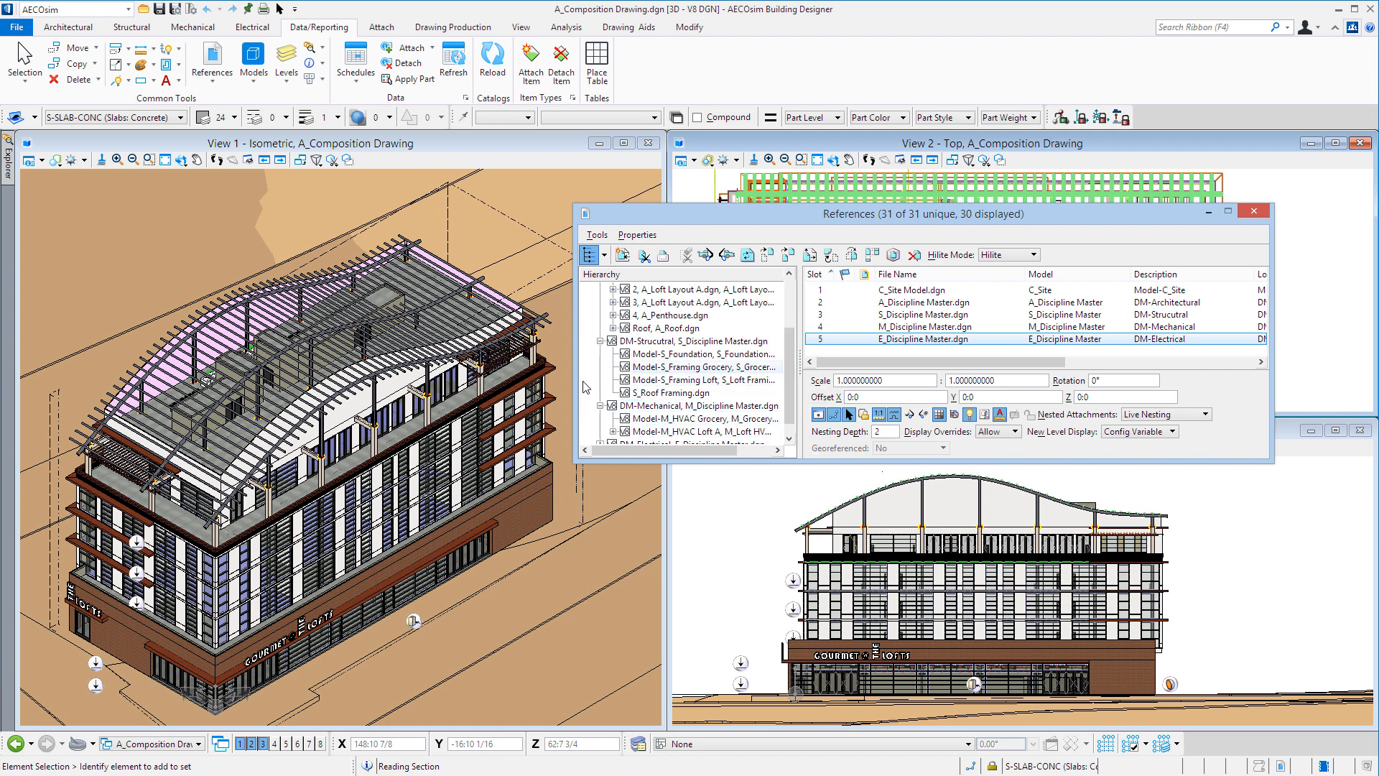
{"action": "scroll", "coordinate": [595, 414], "scroll_direction": "down", "scroll_amount": 1}
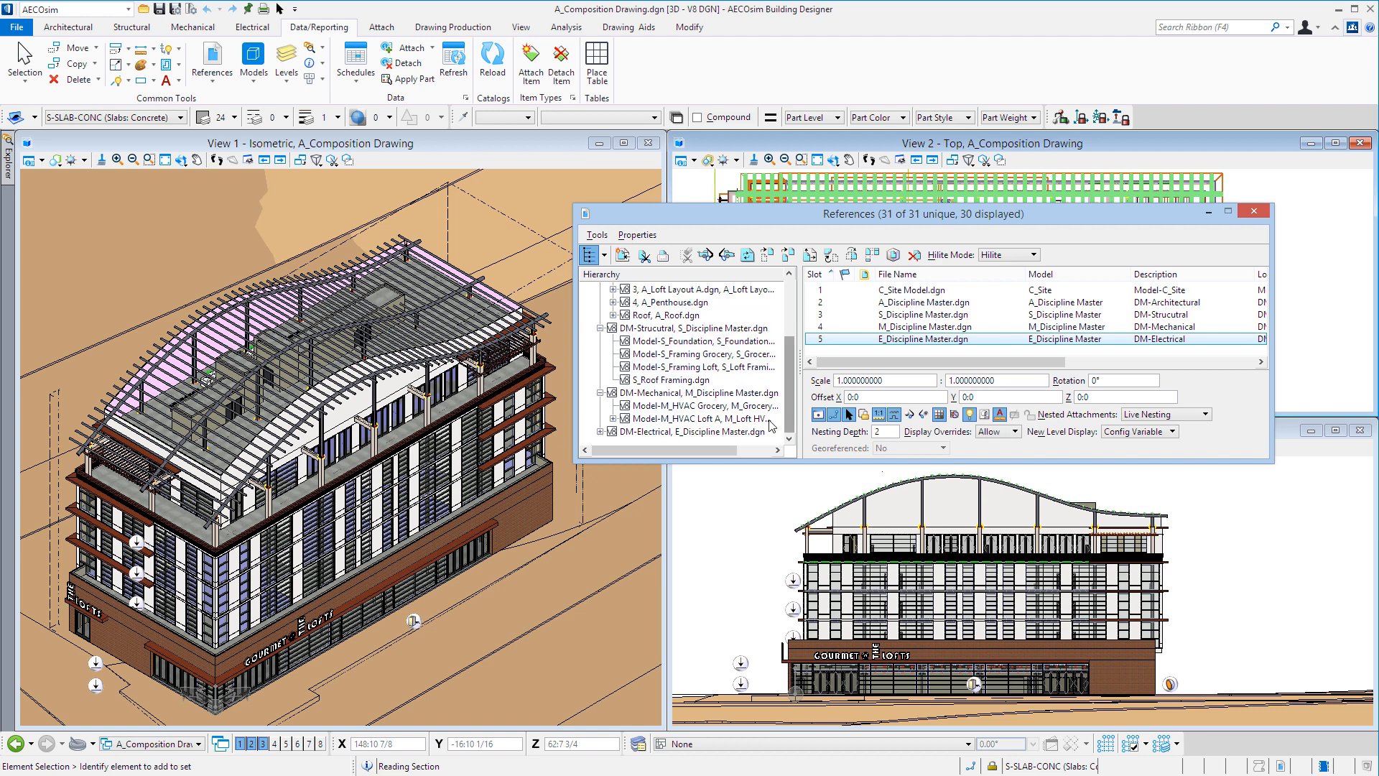
{"action": "left_click", "coordinate": [600, 432]}
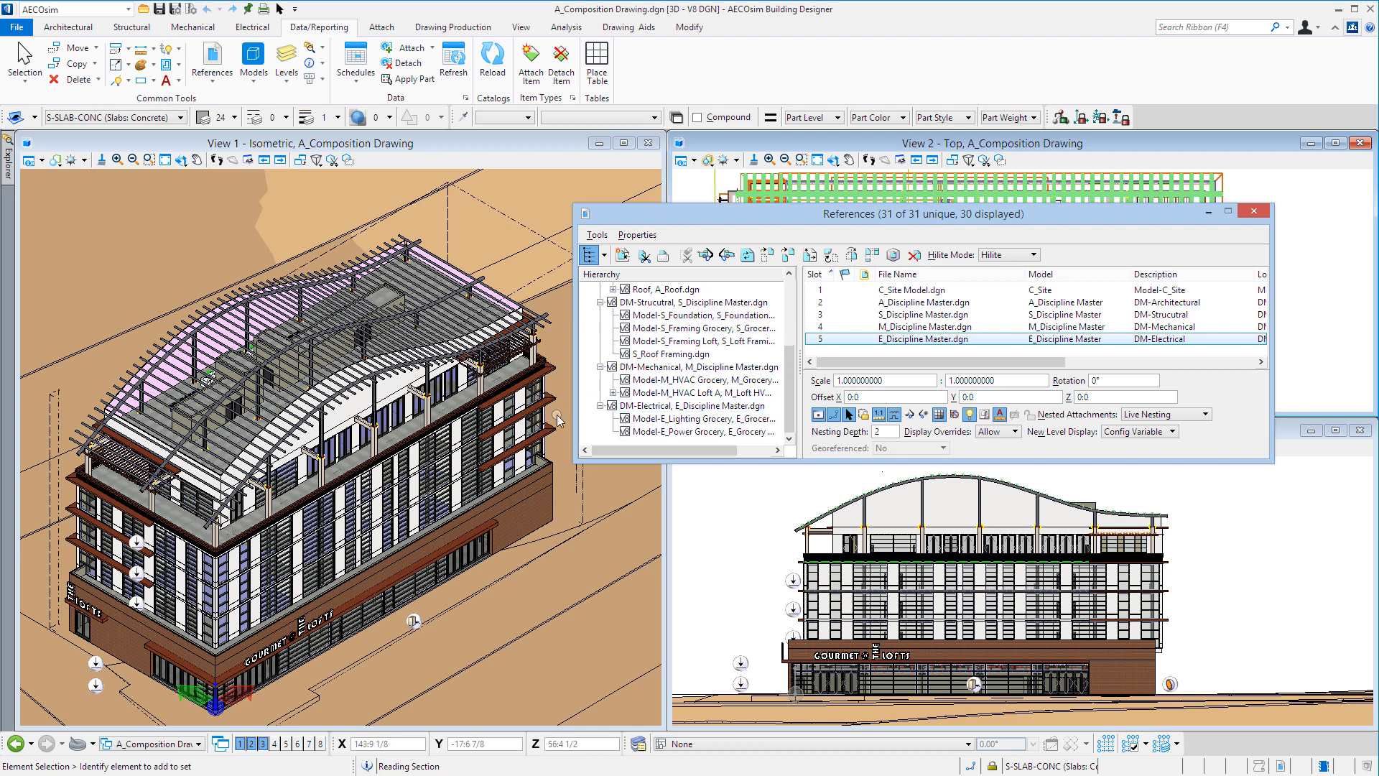